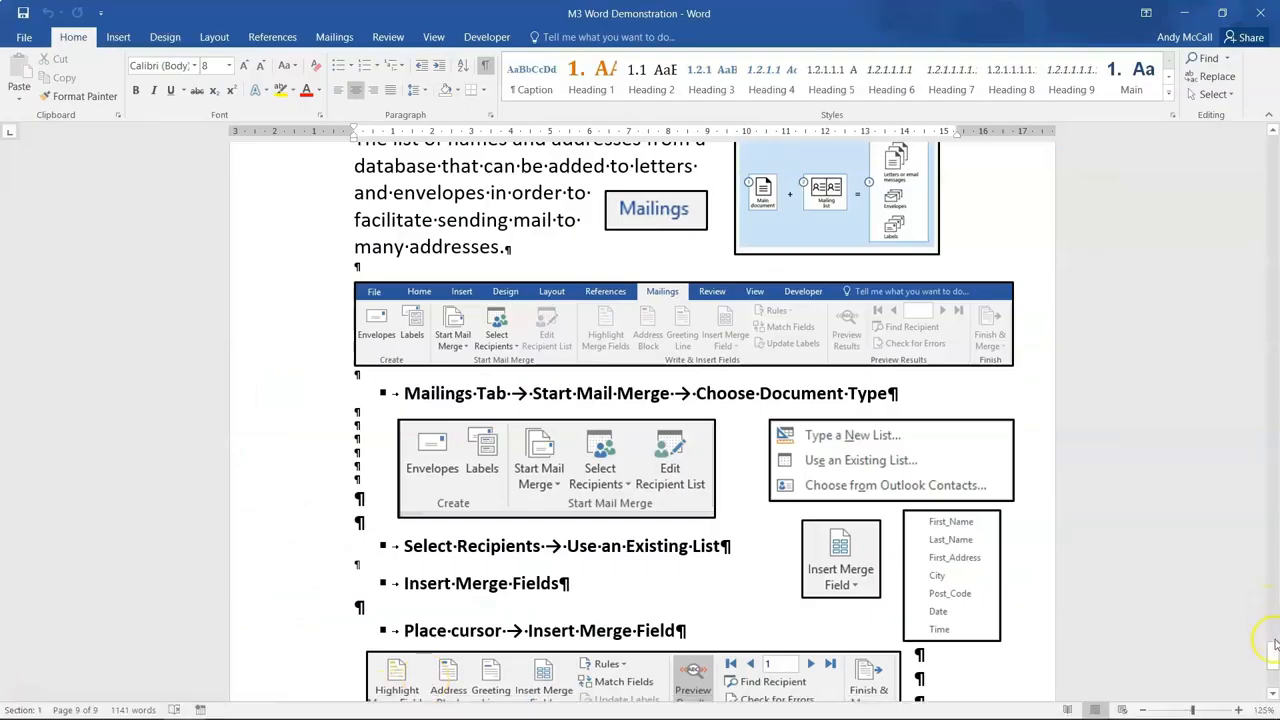
# Bring the Mail Merge folder forward and open 'Mail Merge - Job Interview Letter' in Word.
pyautogui.moveTo(1273, 650); pyautogui.dragTo(1274, 641)
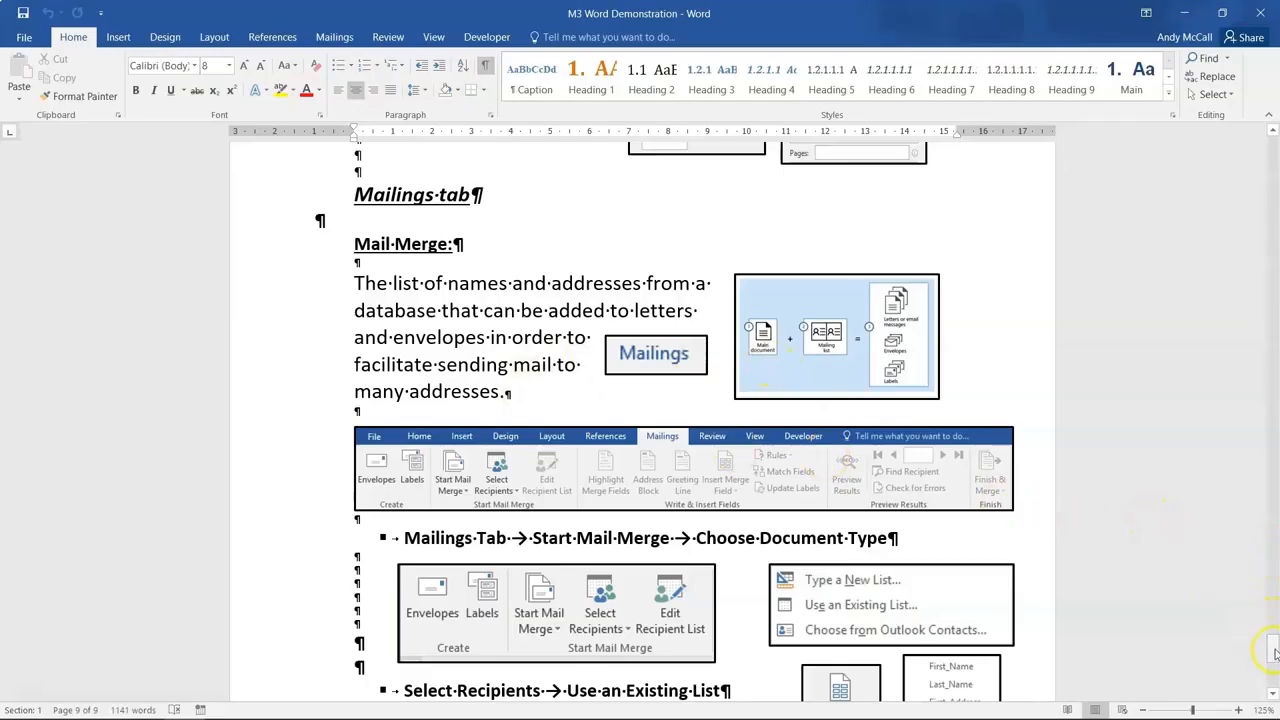
pyautogui.moveTo(1275, 652)
pyautogui.mouseDown()
pyautogui.moveTo(1272, 676)
pyautogui.moveTo(1271, 656)
pyautogui.mouseUp()
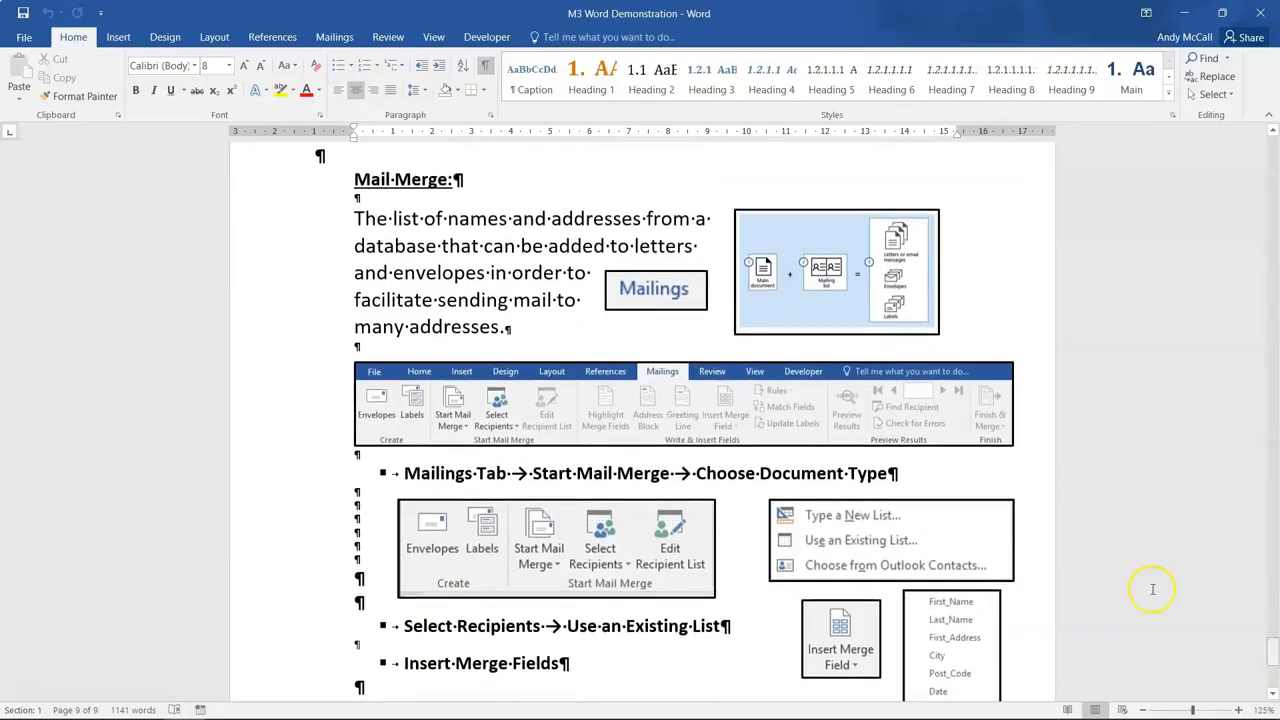
pyautogui.hotkey('alt', 'Tab')
pyautogui.hotkey('alt', 'Tab')
pyautogui.hotkey('alt', 'Tab')
pyautogui.hotkey('alt', 'Tab')
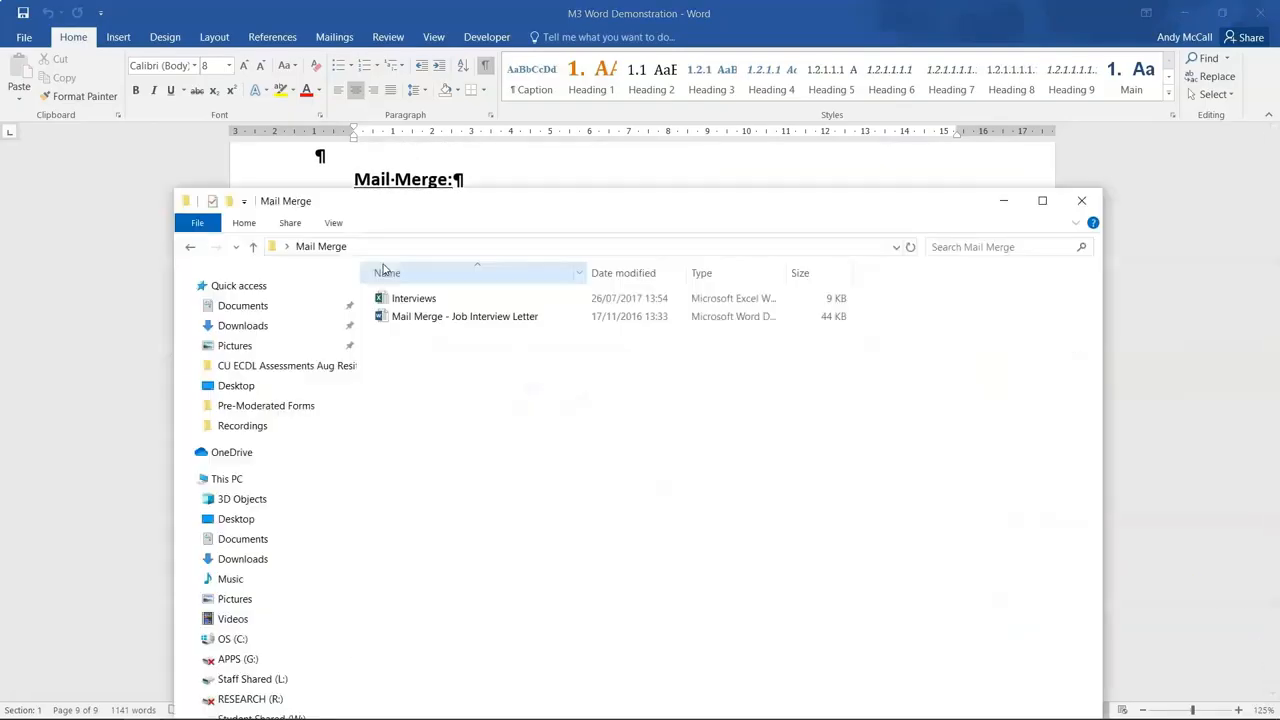
pyautogui.moveTo(409, 206); pyautogui.dragTo(451, 75)
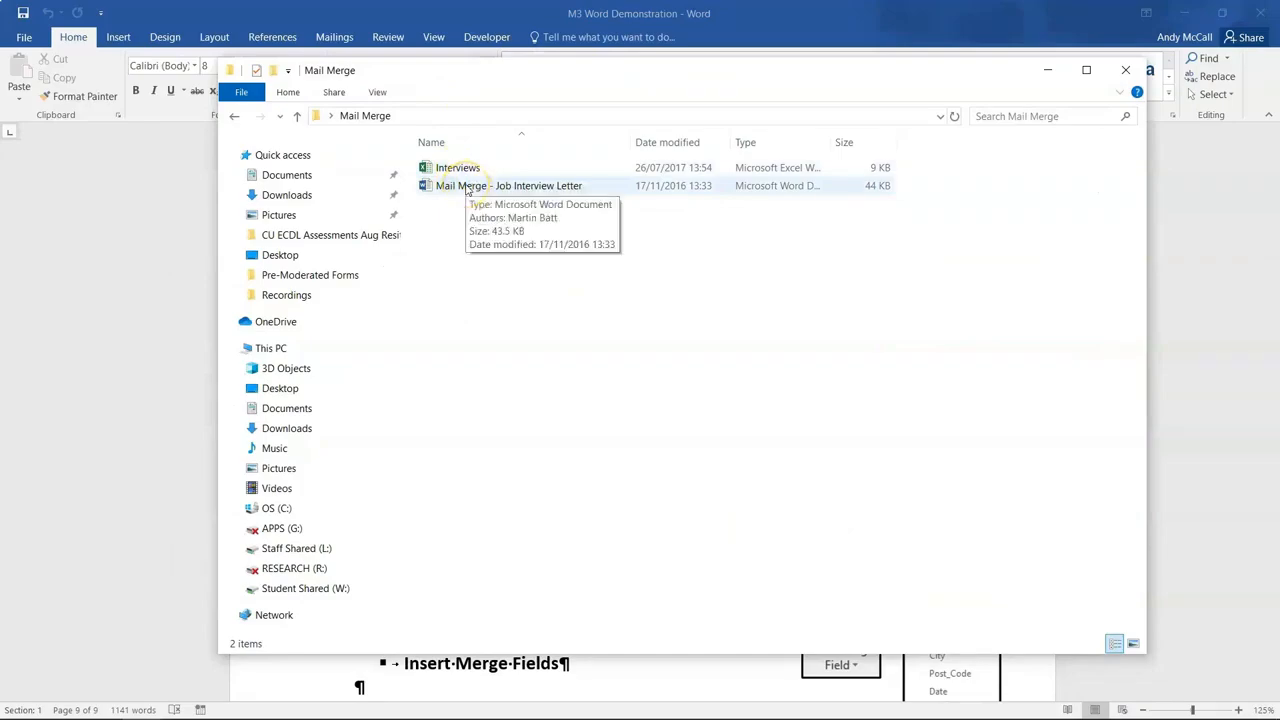
pyautogui.doubleClick(466, 187)
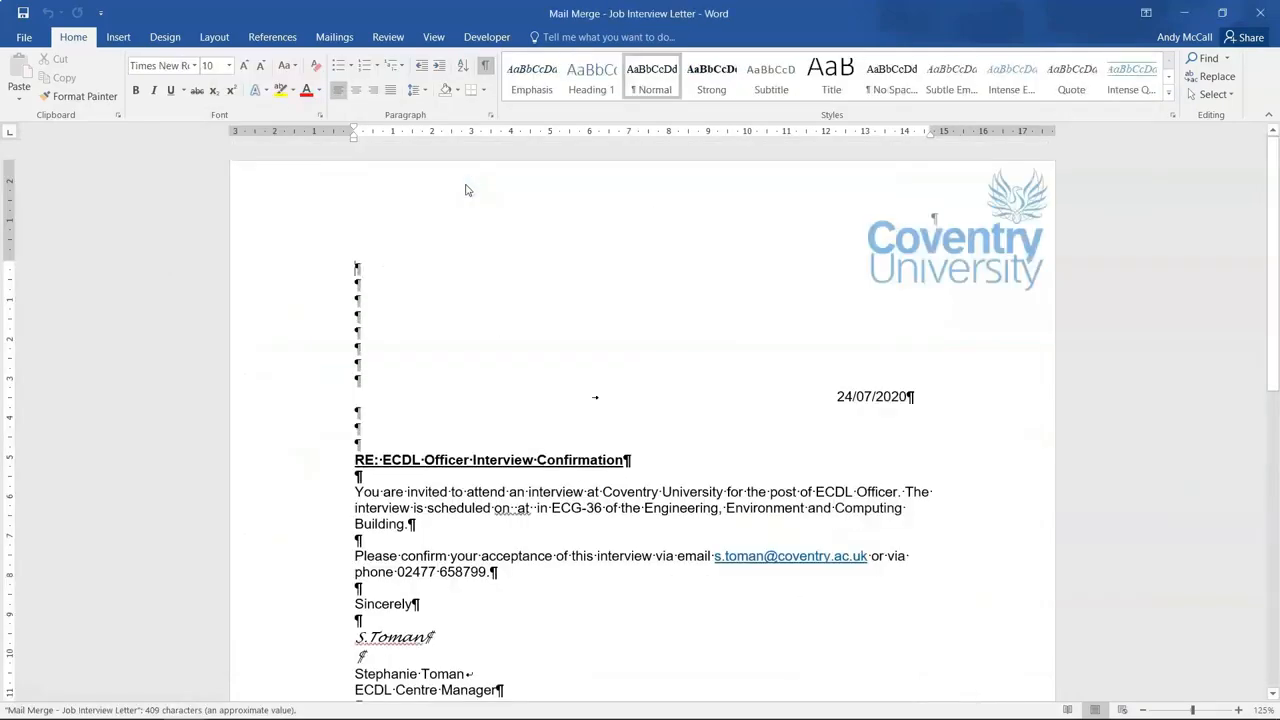
pyautogui.moveTo(1271, 214); pyautogui.dragTo(1271, 258)
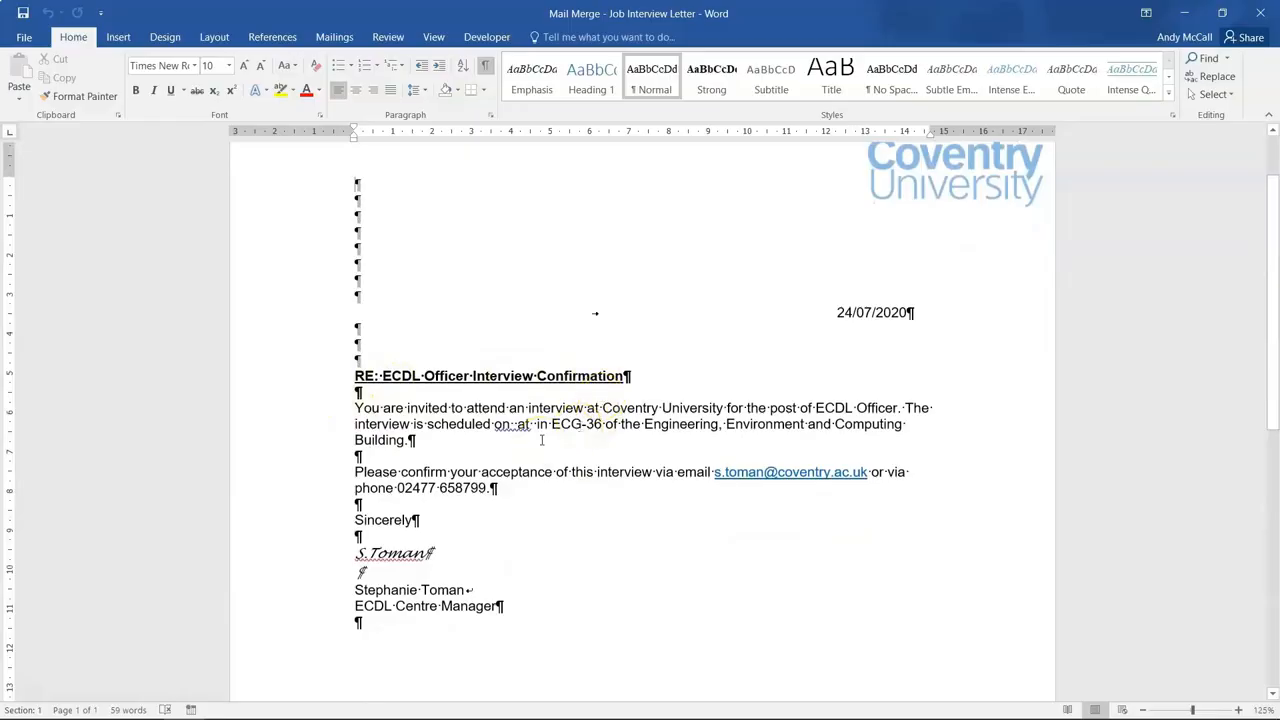
pyautogui.click(374, 250)
pyautogui.click(320, 37)
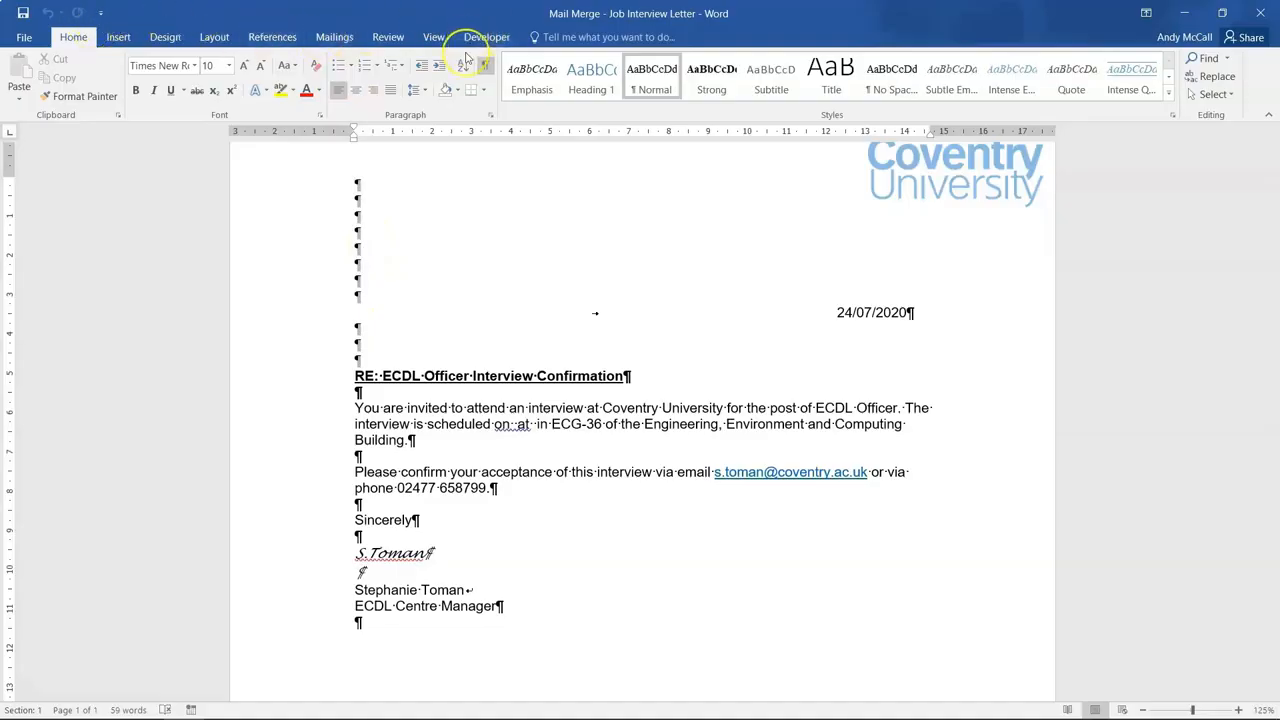
# Make the job interview letter a Letters-type mail merge document from the Mailings tab.
pyautogui.click(337, 38)
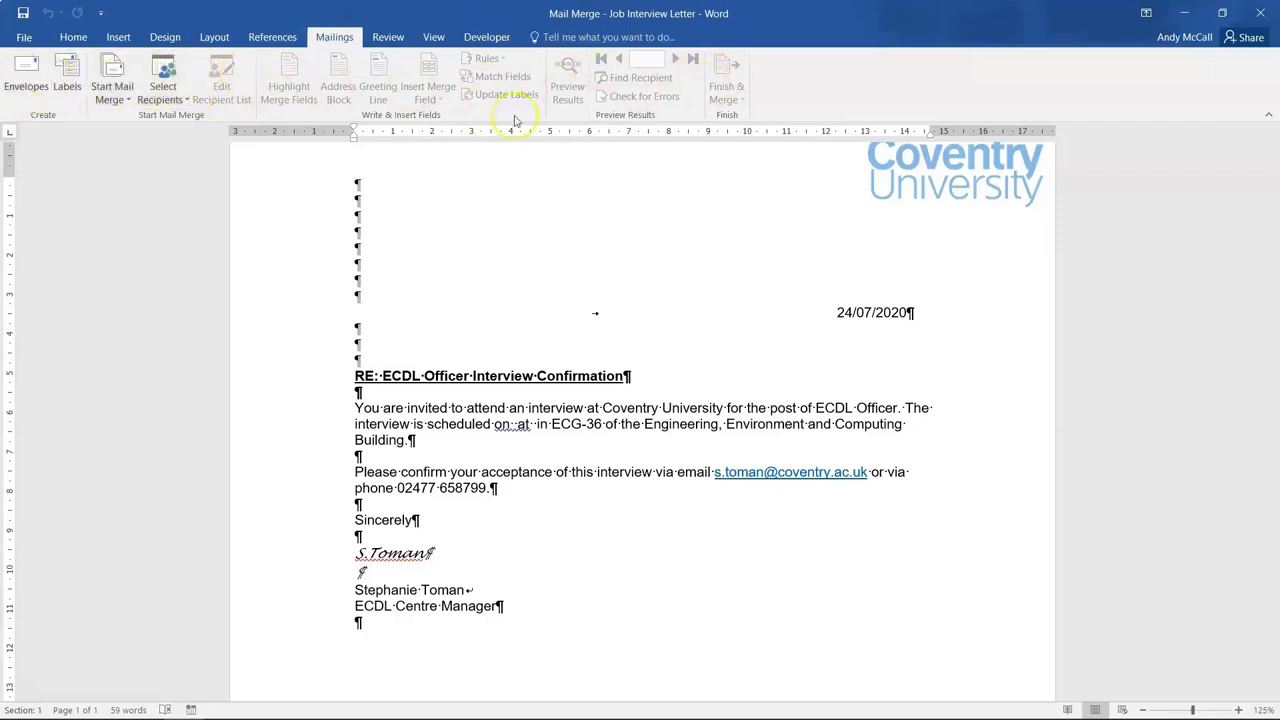
pyautogui.click(116, 98)
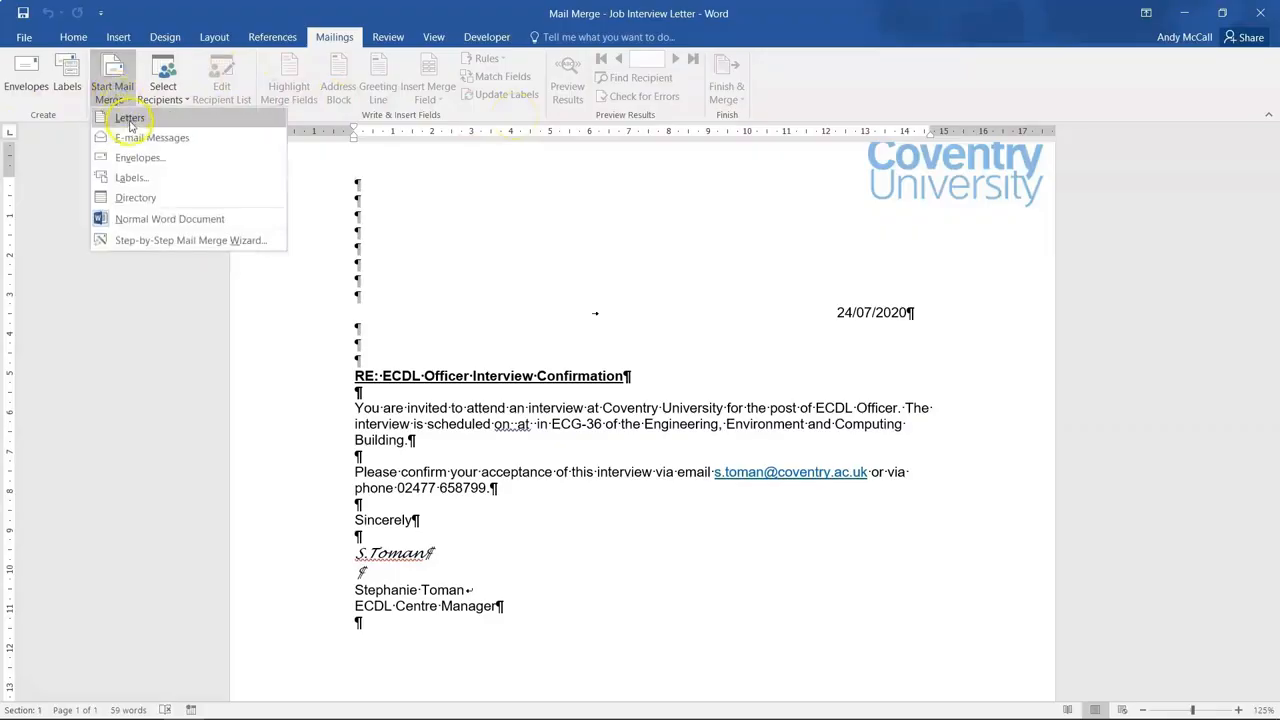
pyautogui.click(128, 119)
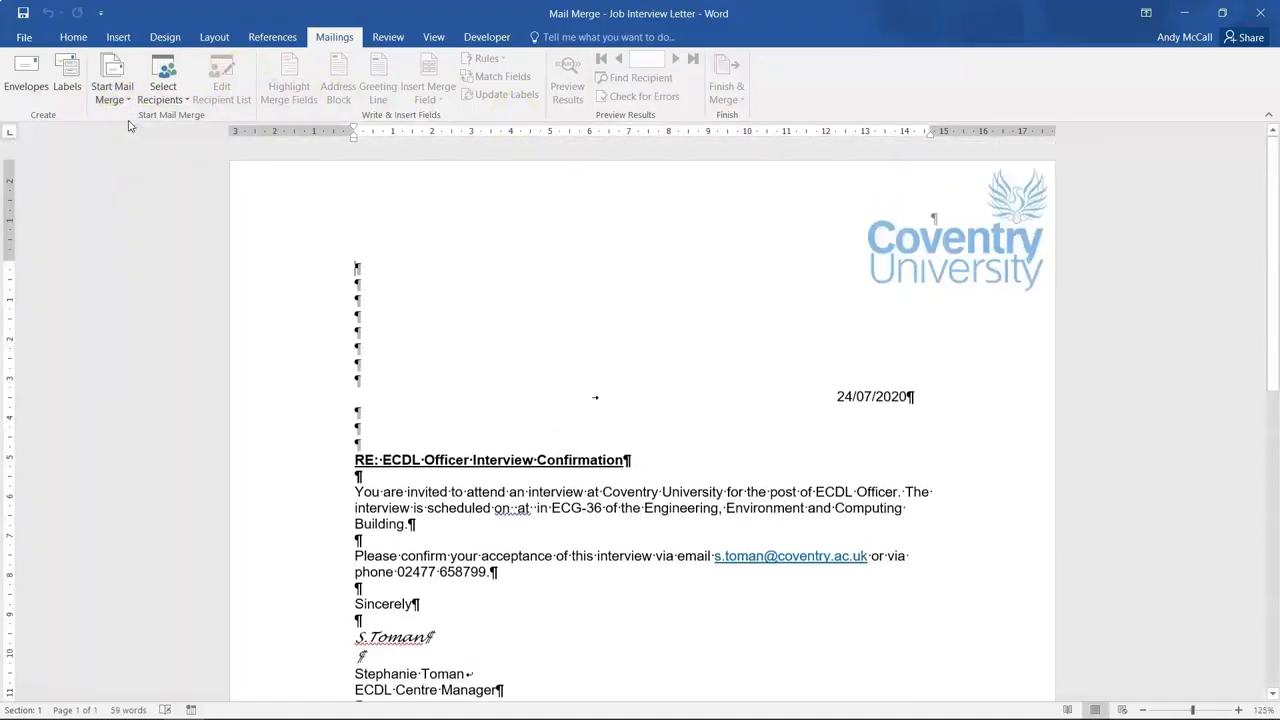
pyautogui.click(114, 95)
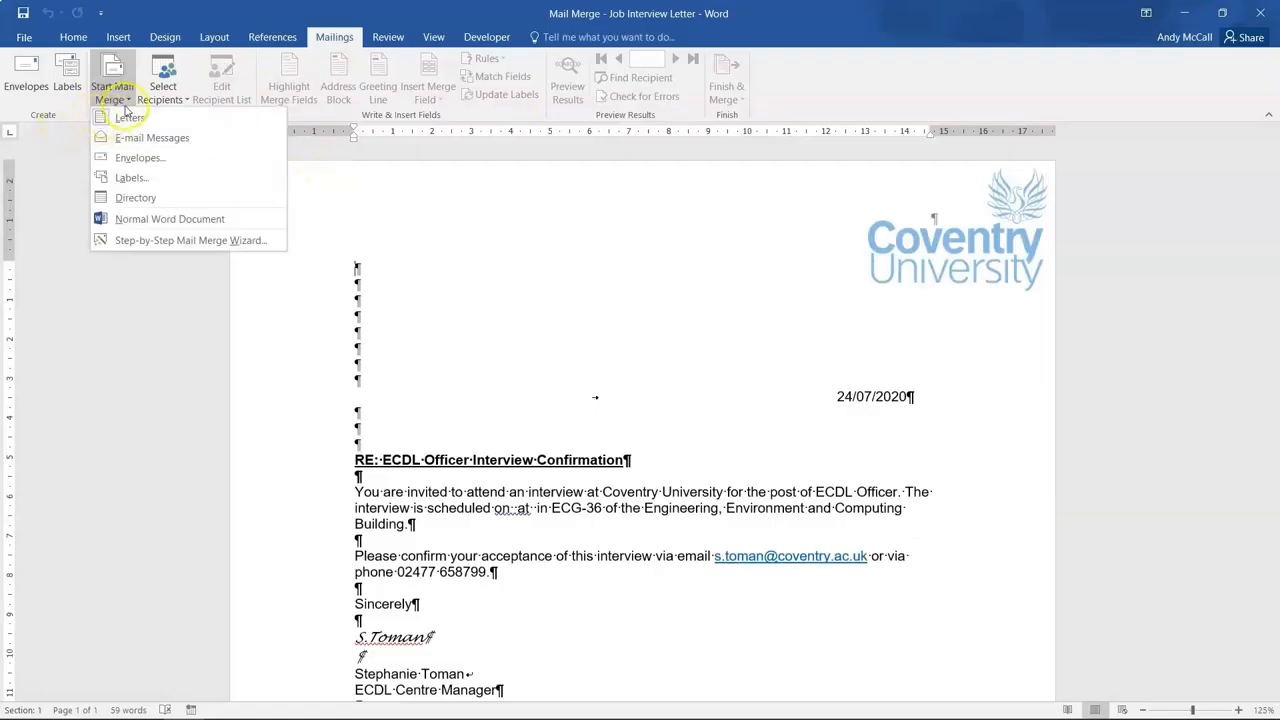
pyautogui.click(443, 237)
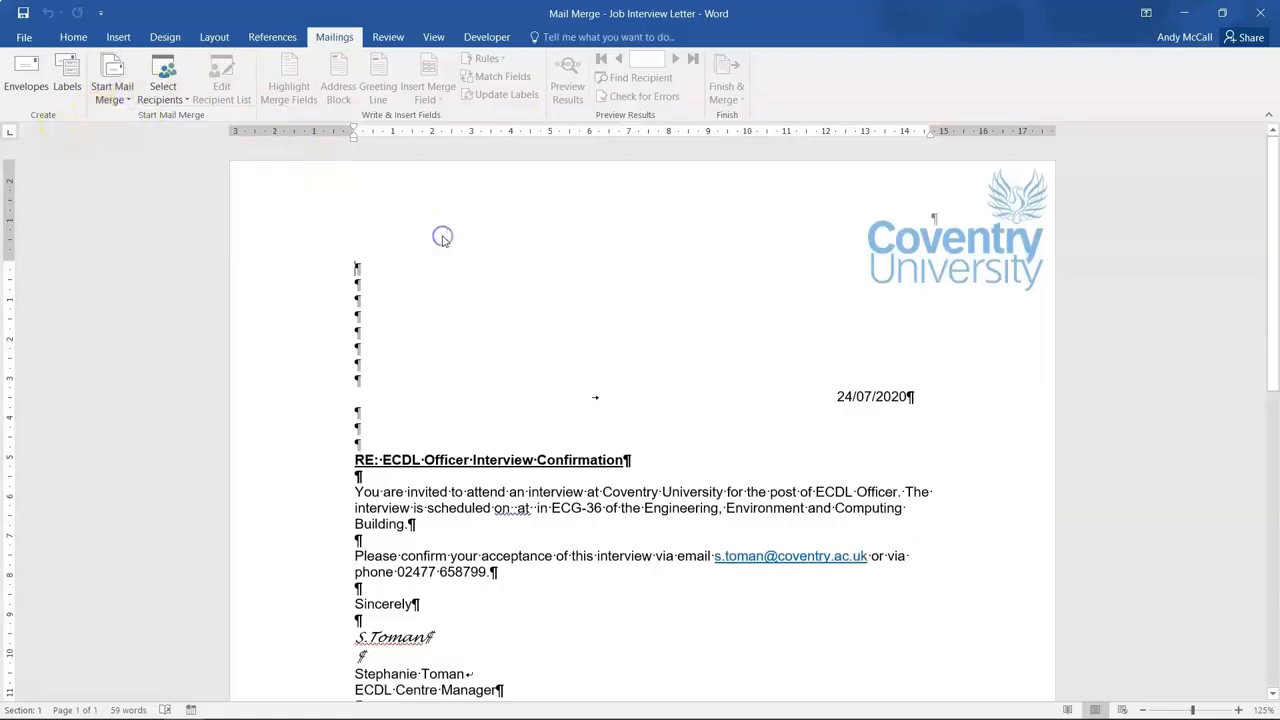
# Use the existing Interviews workbook's Sheet1$ table, with headers, as the recipient list.
pyautogui.click(170, 98)
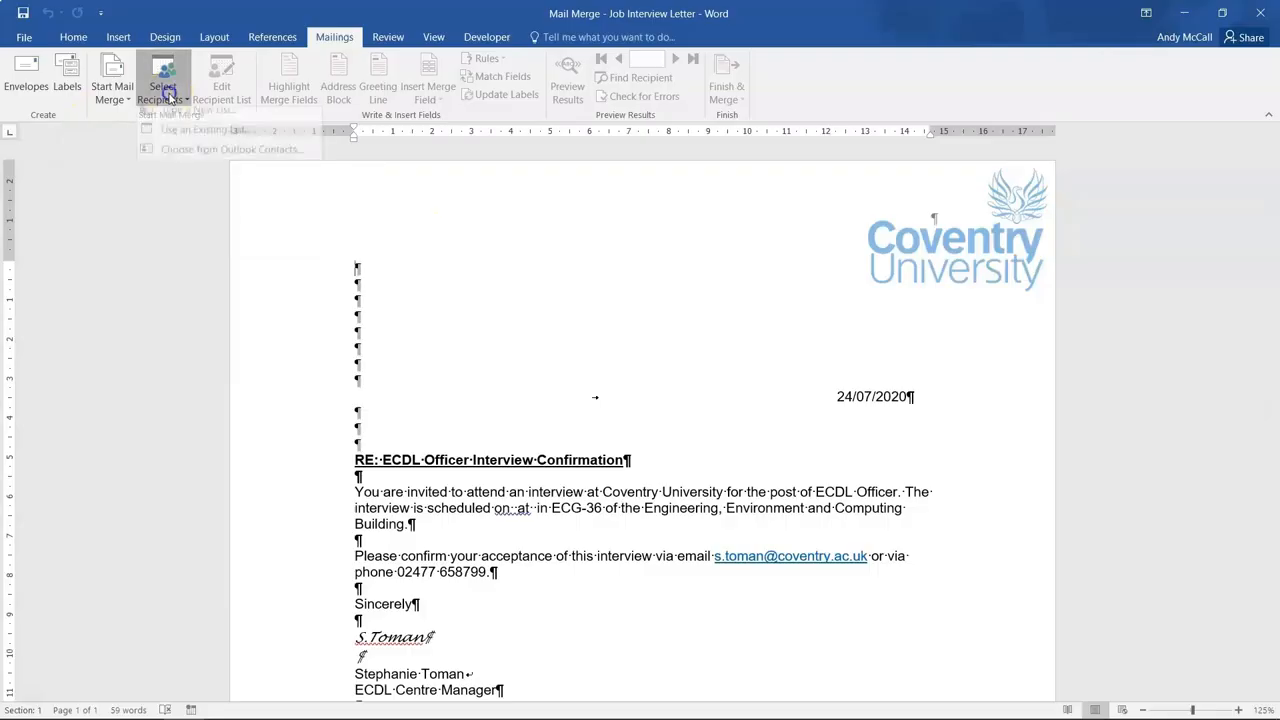
pyautogui.click(187, 140)
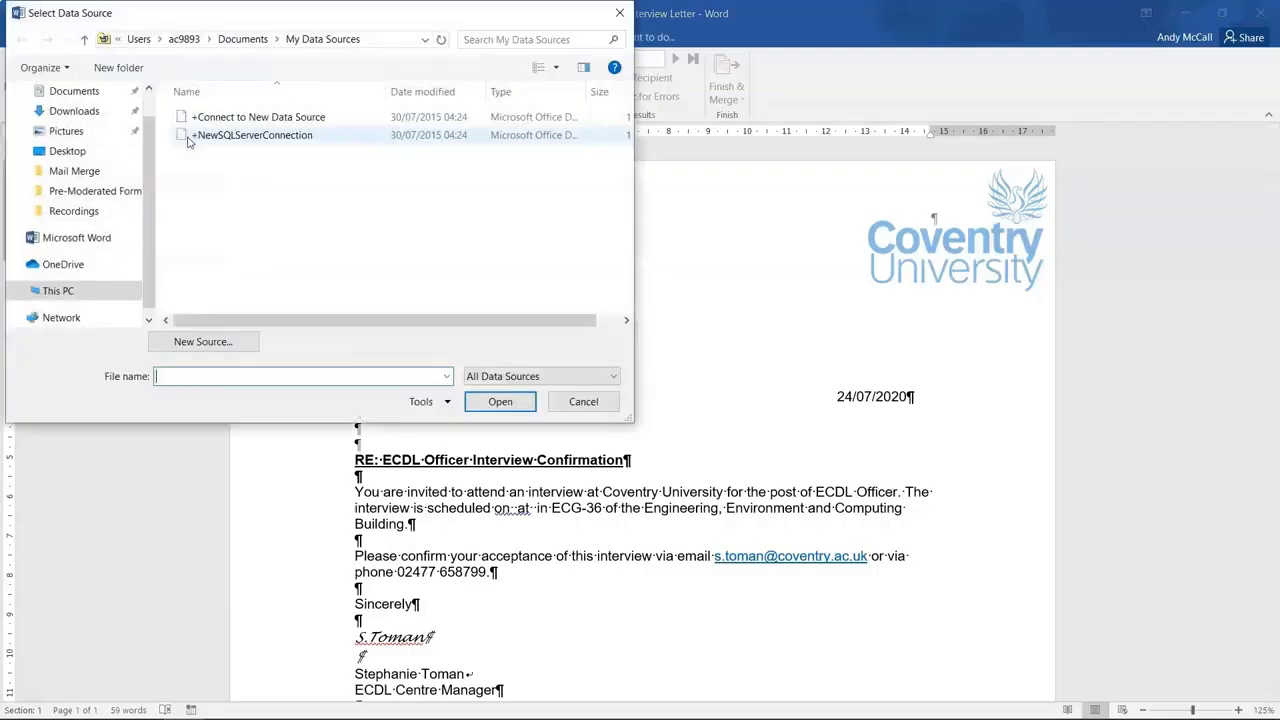
pyautogui.click(149, 174)
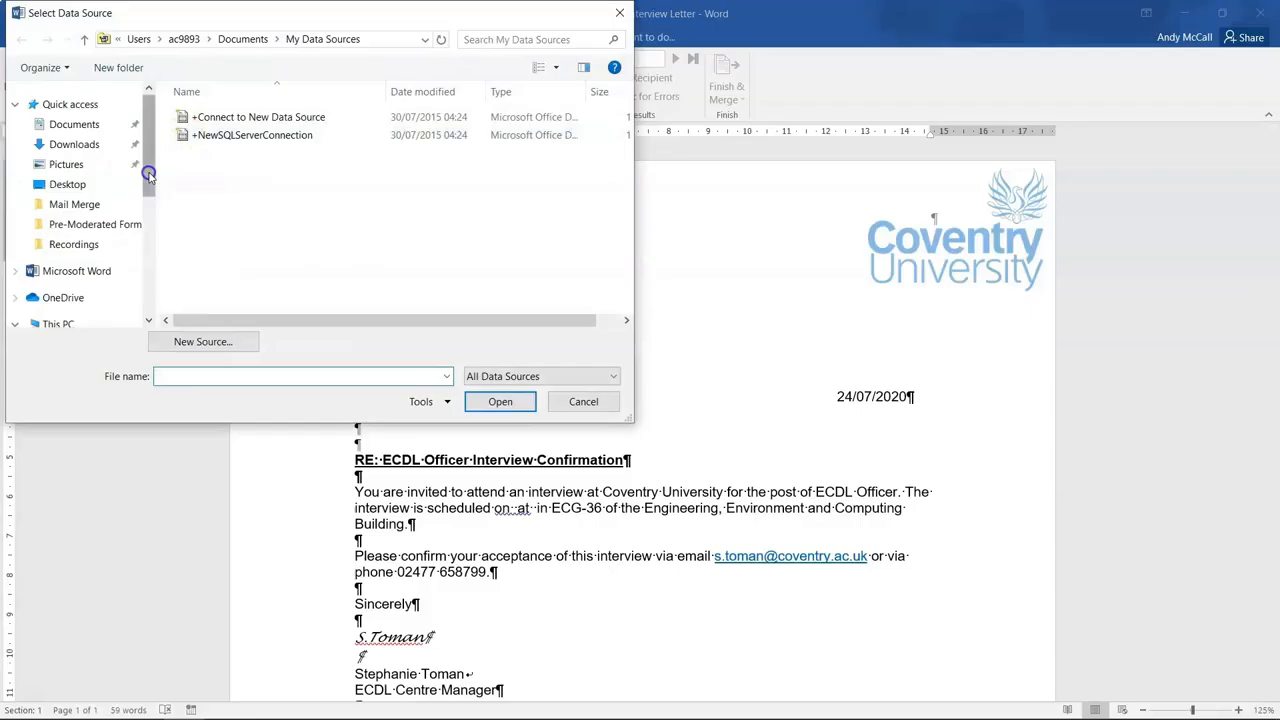
pyautogui.click(87, 210)
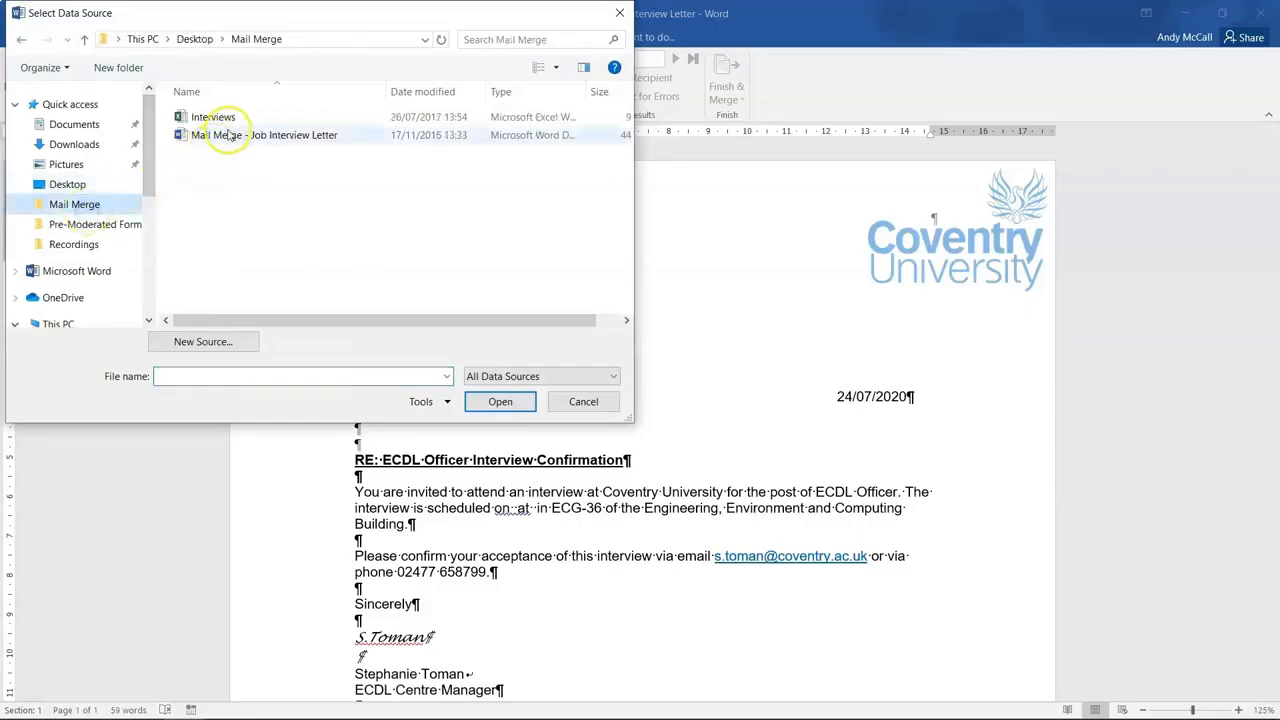
pyautogui.click(225, 124)
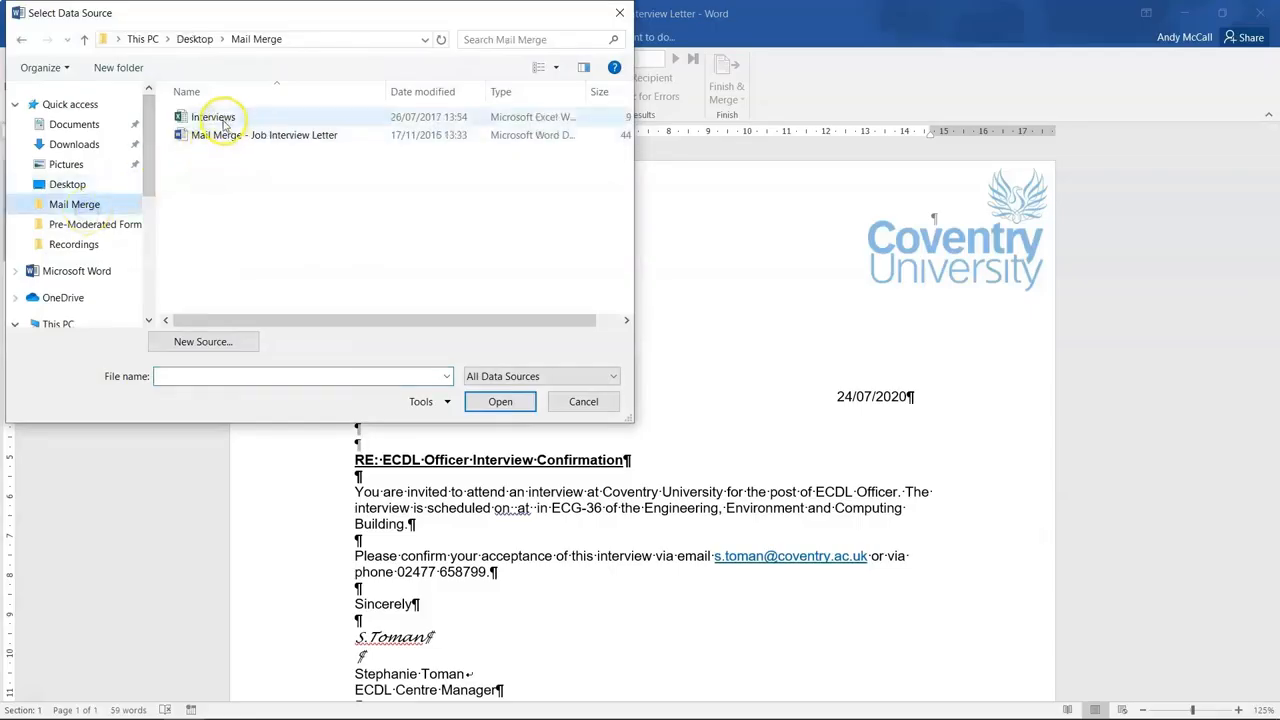
pyautogui.click(495, 412)
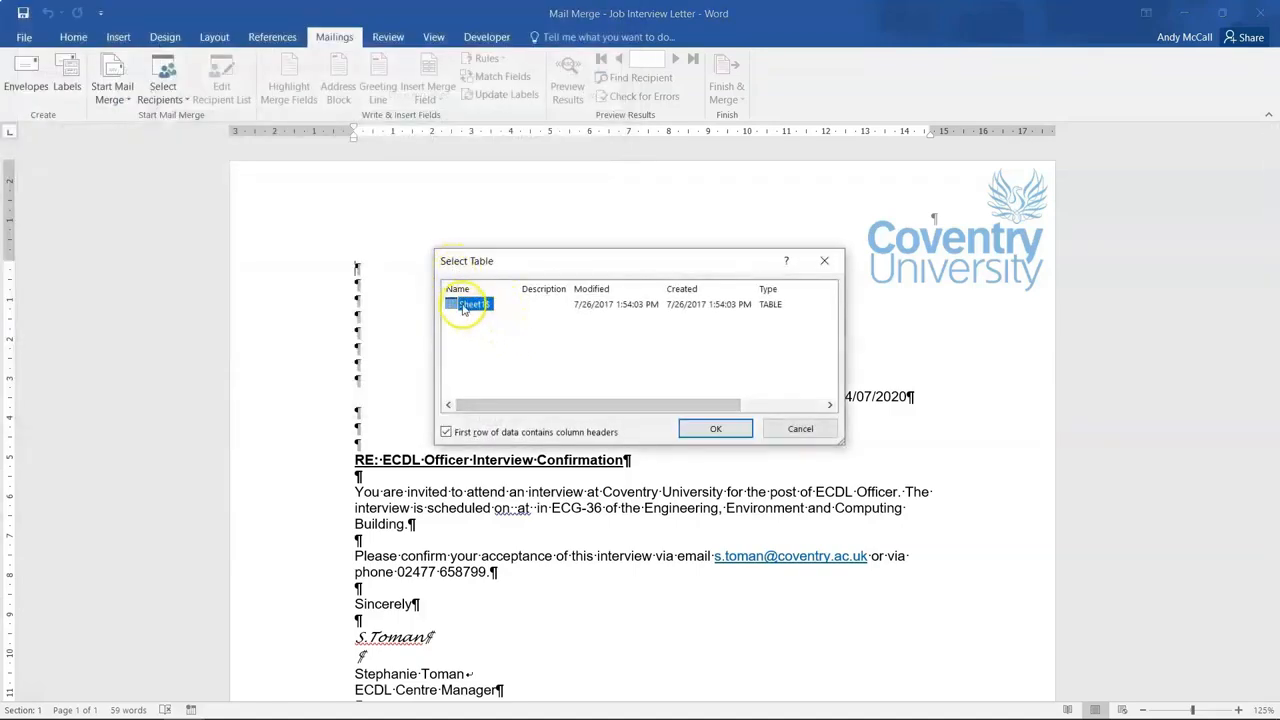
pyautogui.click(701, 440)
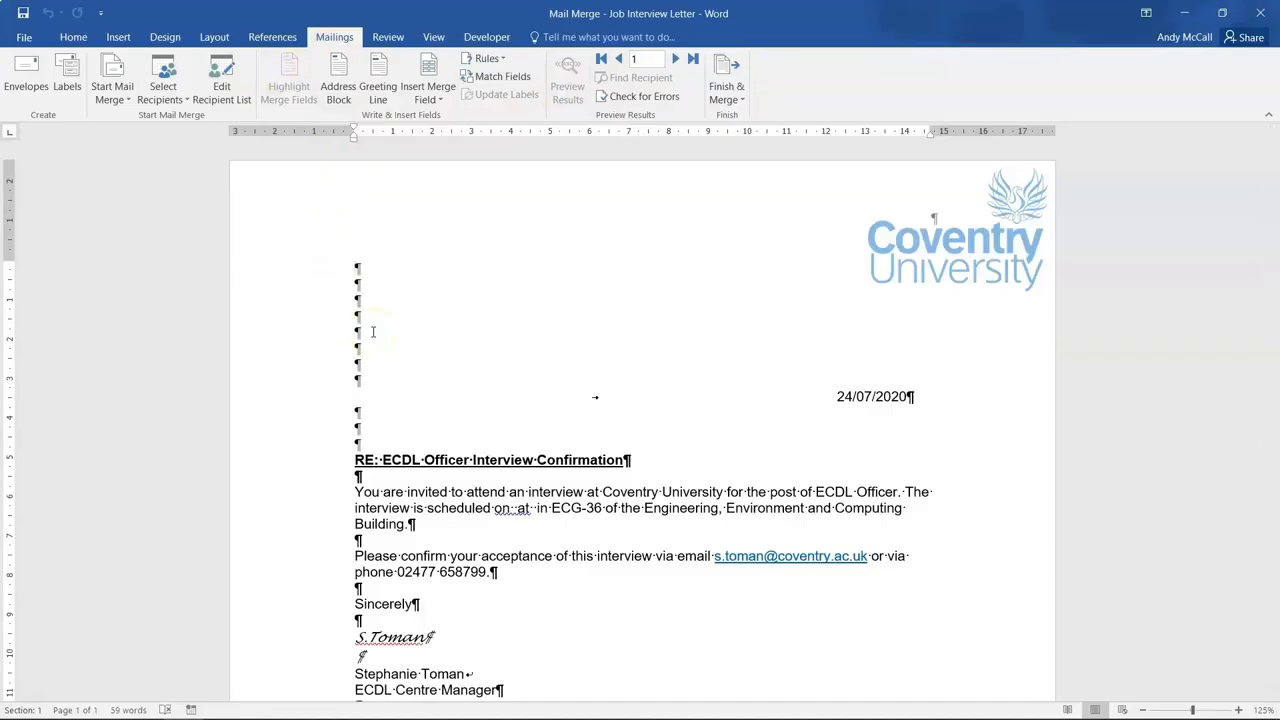
pyautogui.click(374, 380)
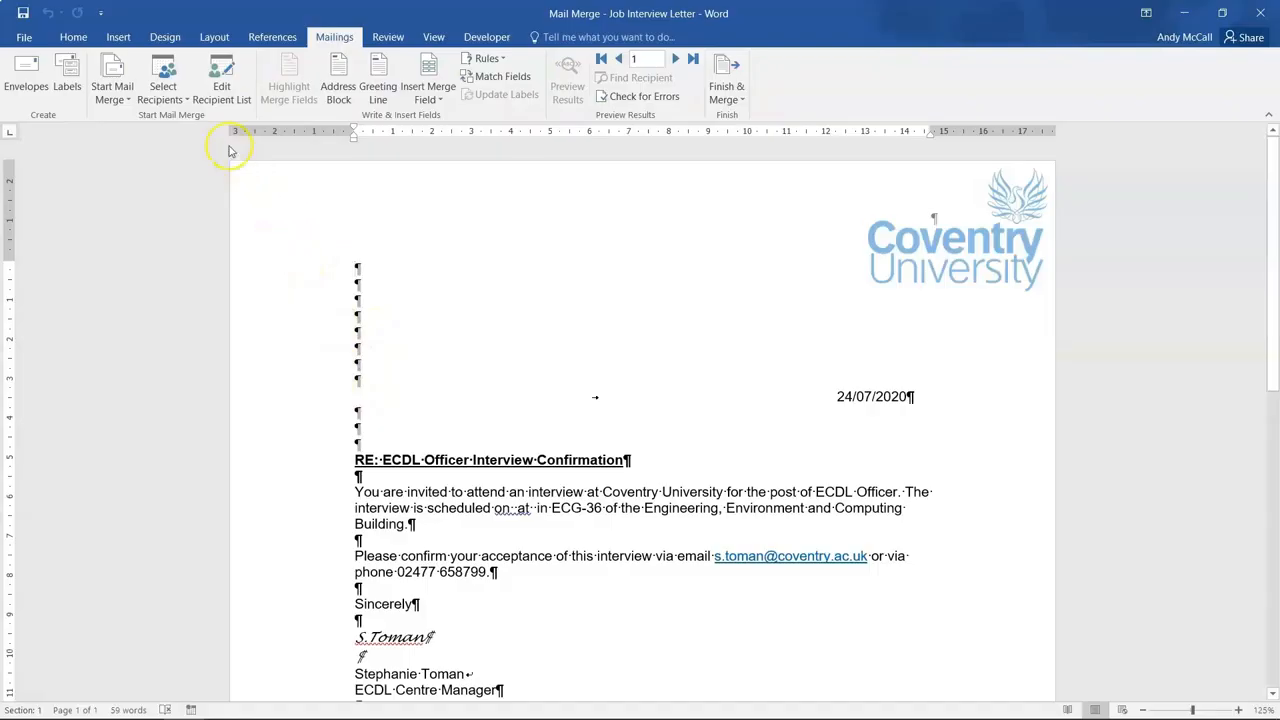
pyautogui.click(219, 100)
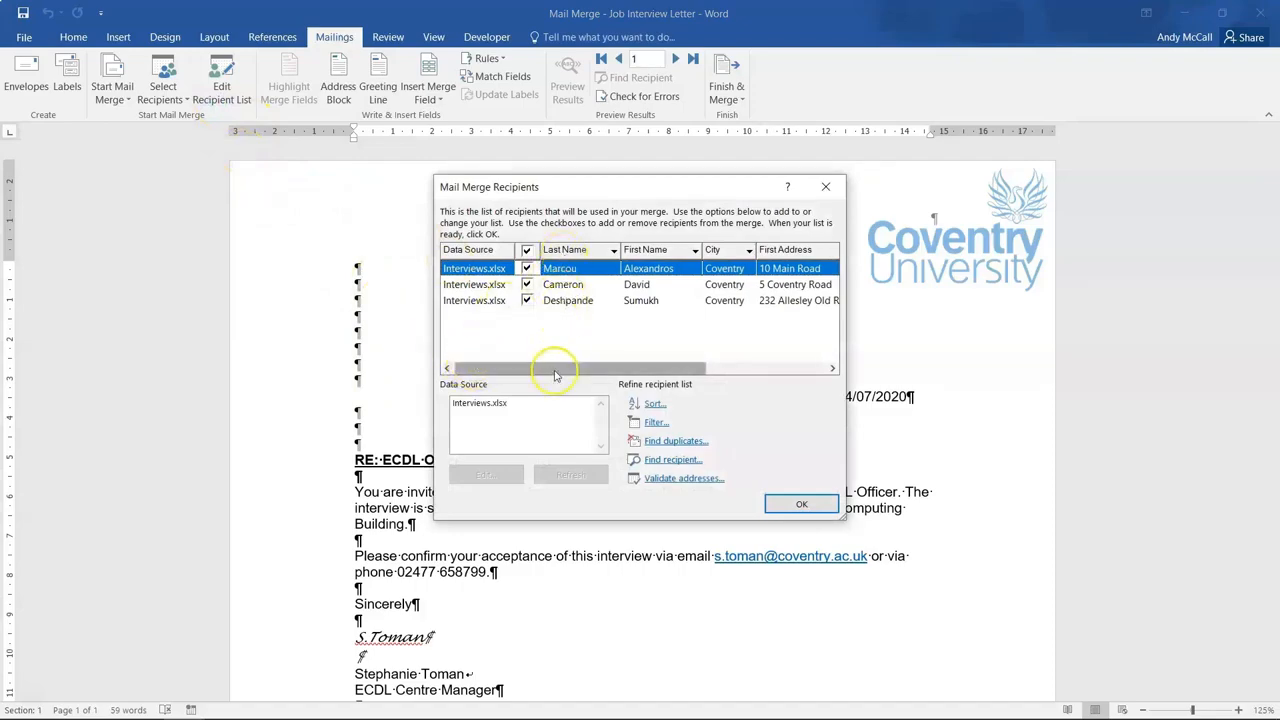
pyautogui.moveTo(557, 366); pyautogui.dragTo(561, 368)
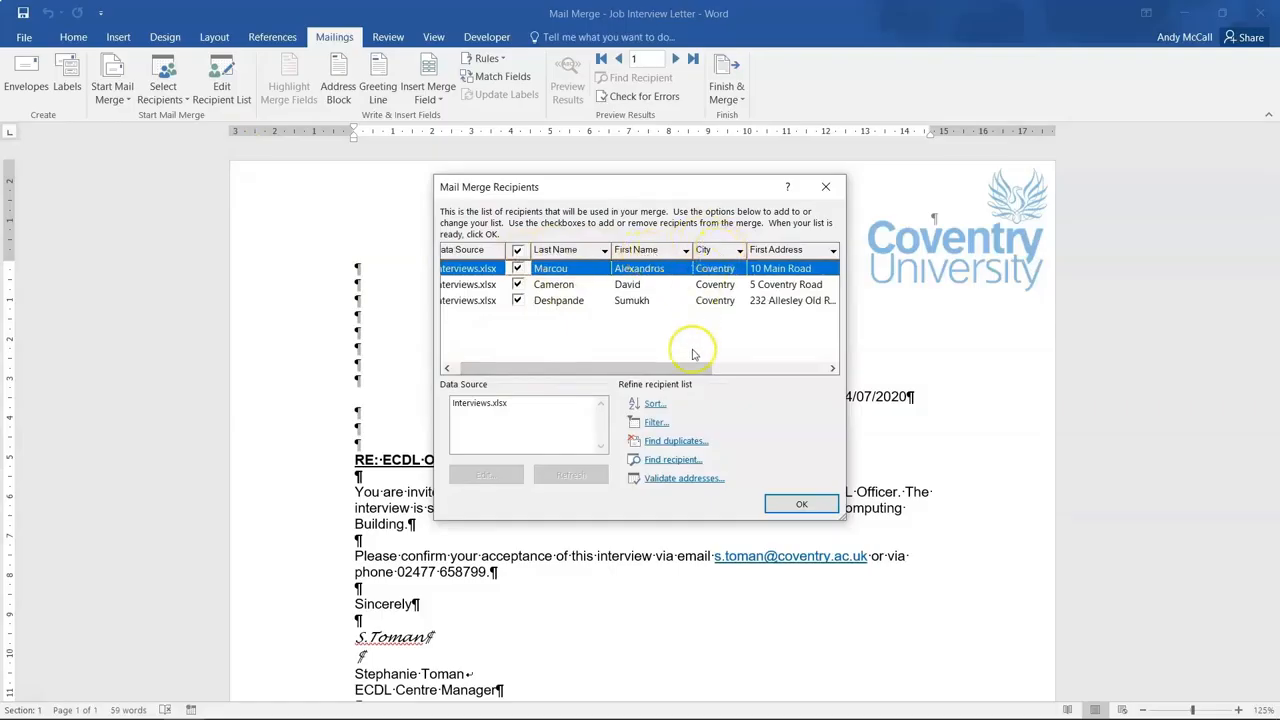
pyautogui.moveTo(543, 367); pyautogui.dragTo(806, 374)
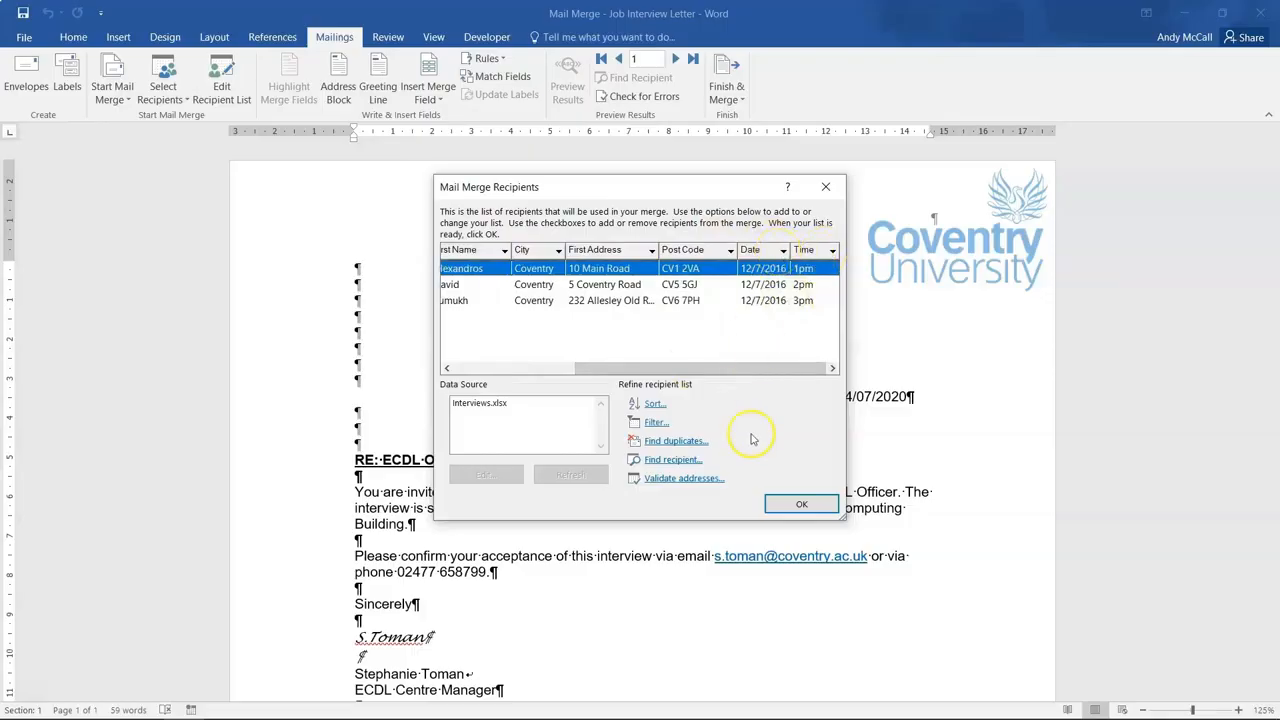
pyautogui.click(777, 504)
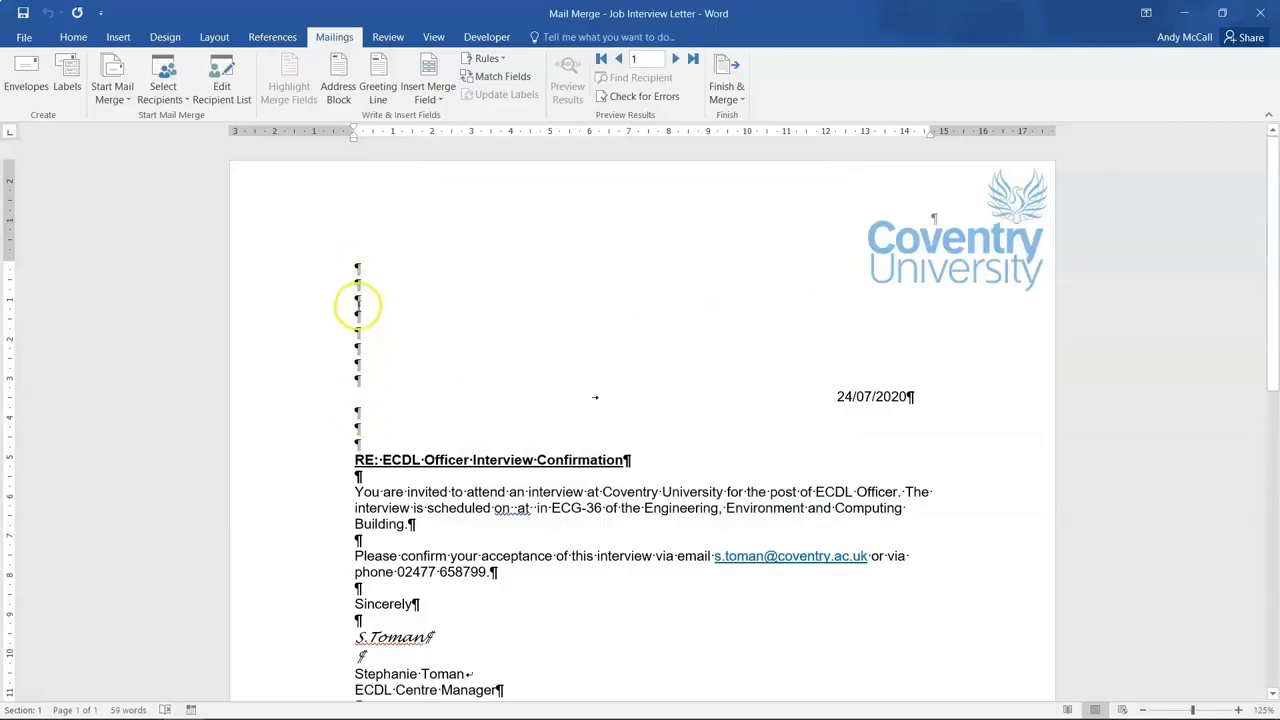
# Hide formatting marks and insert First_Name and Last_Name merge fields on the first address line.
pyautogui.click(75, 37)
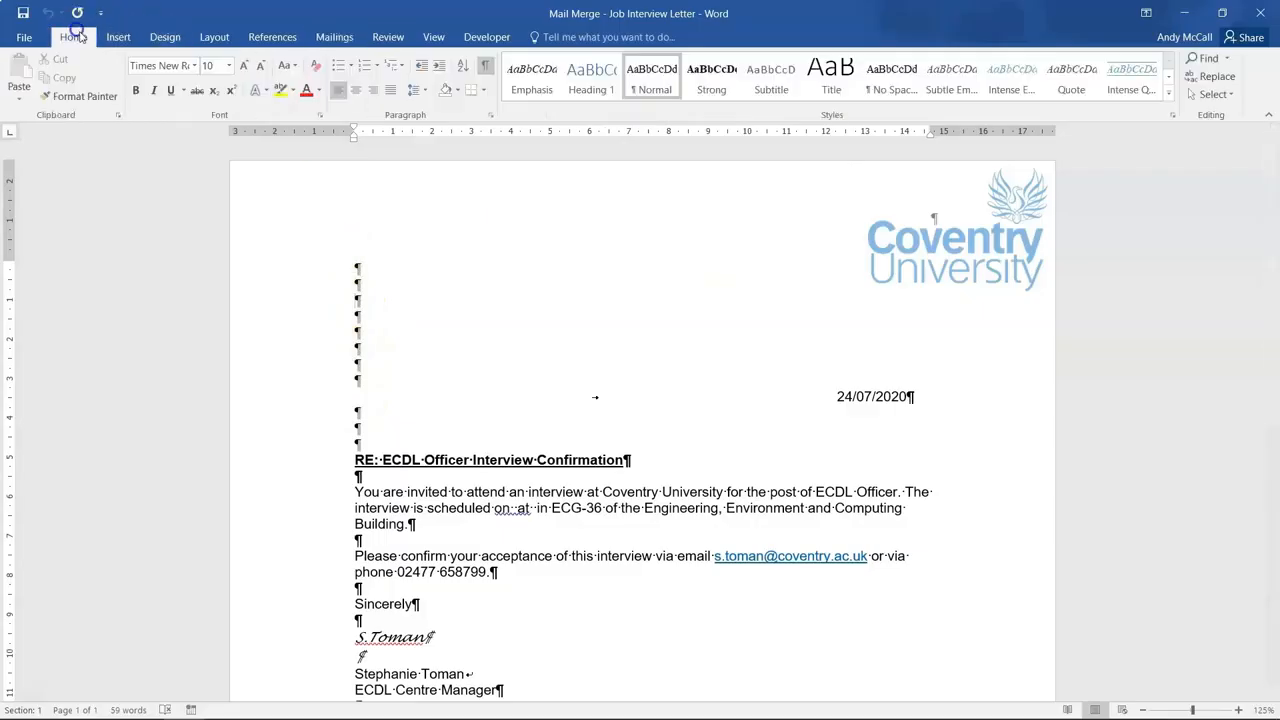
pyautogui.click(487, 68)
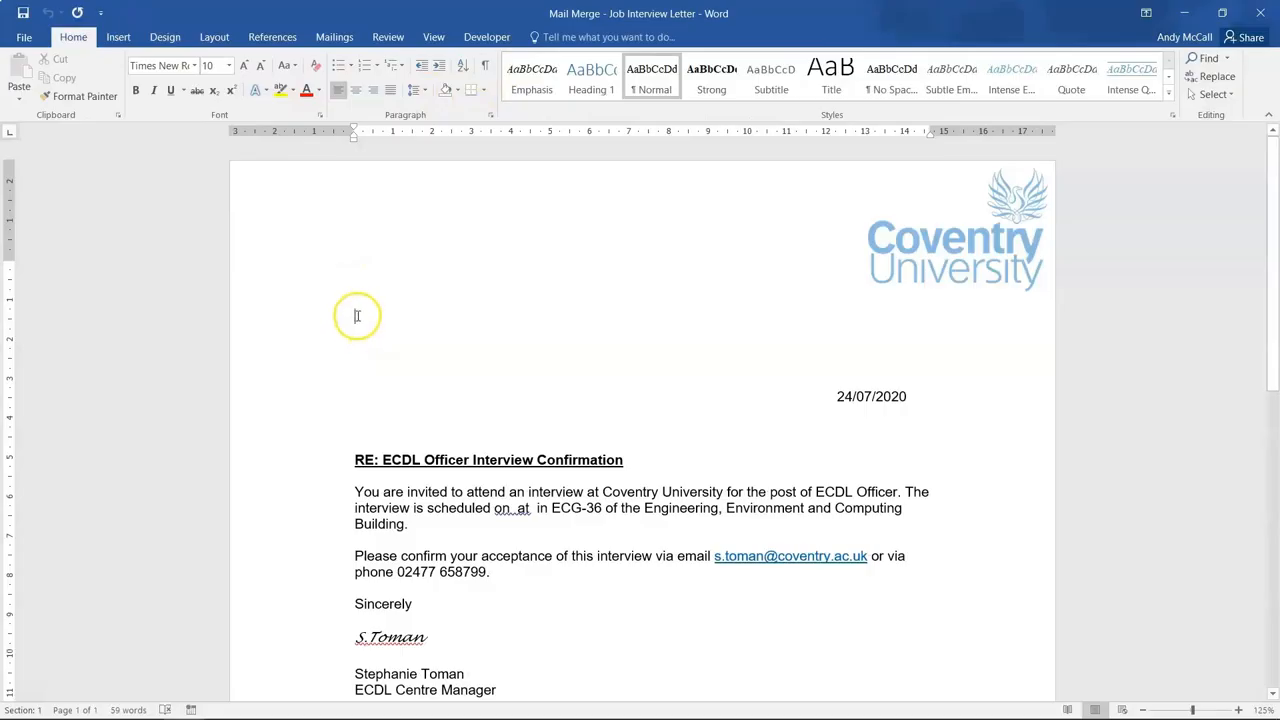
pyautogui.click(320, 38)
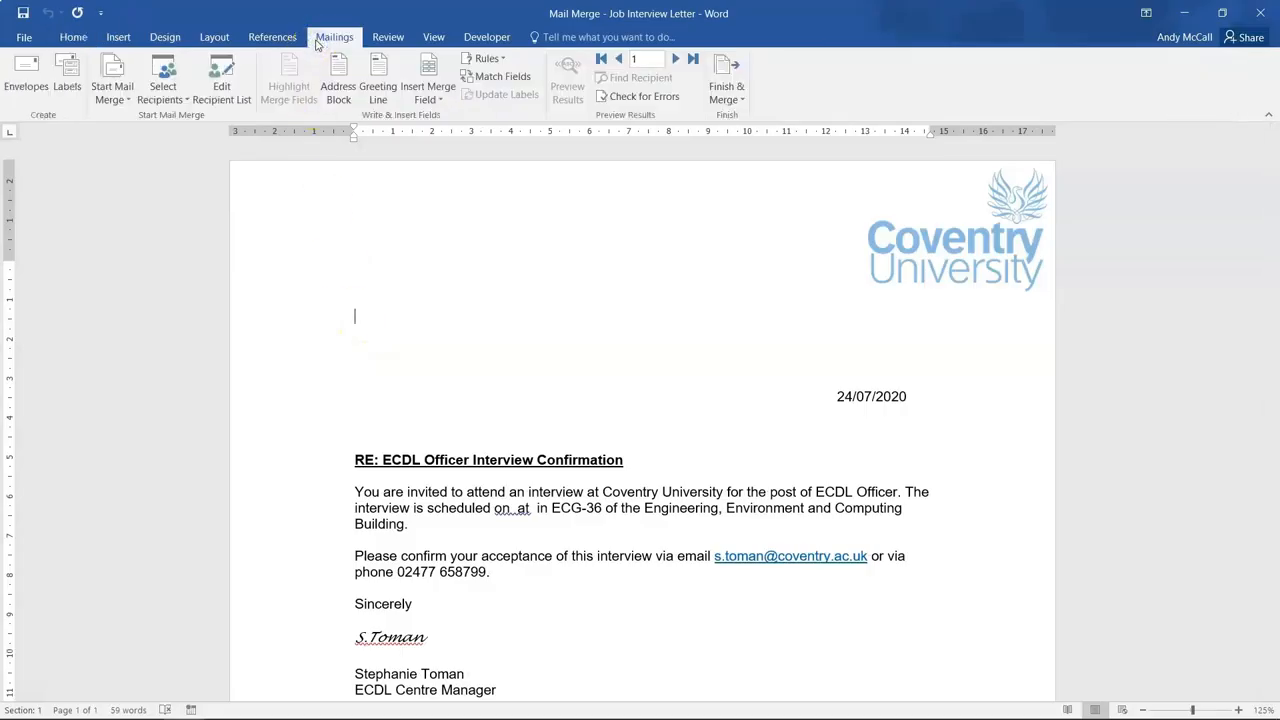
pyautogui.click(427, 100)
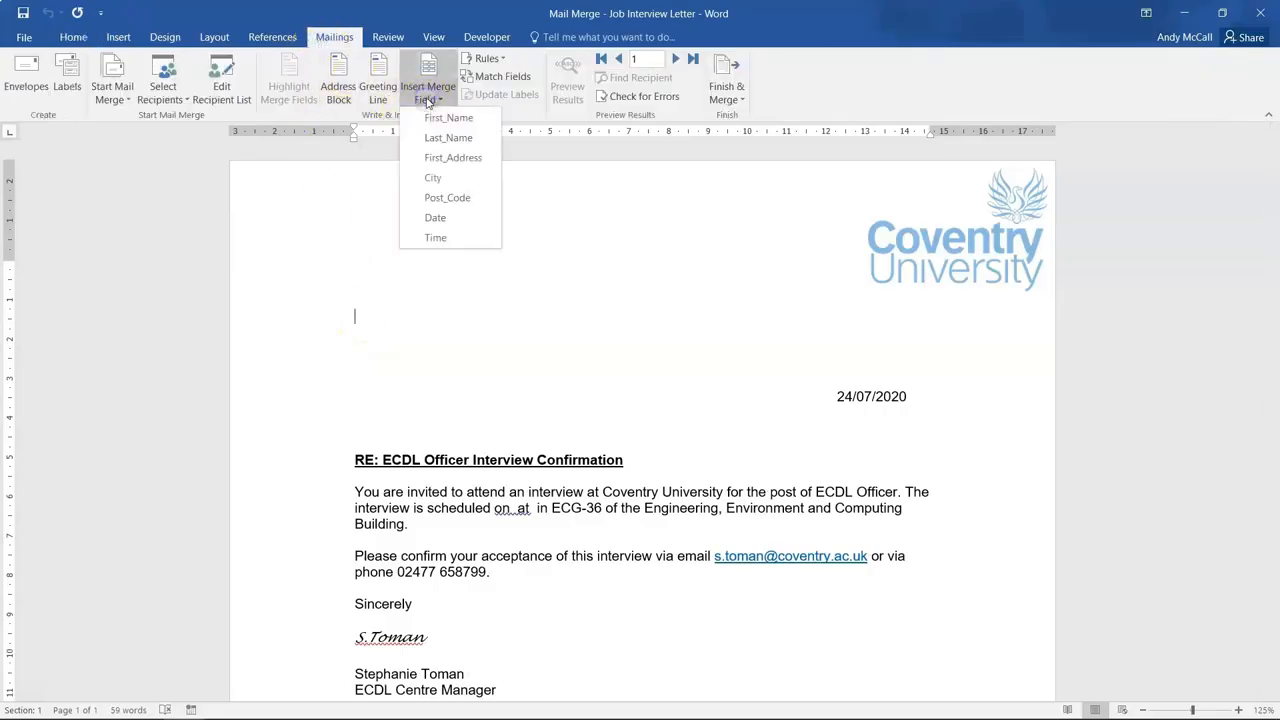
pyautogui.click(440, 118)
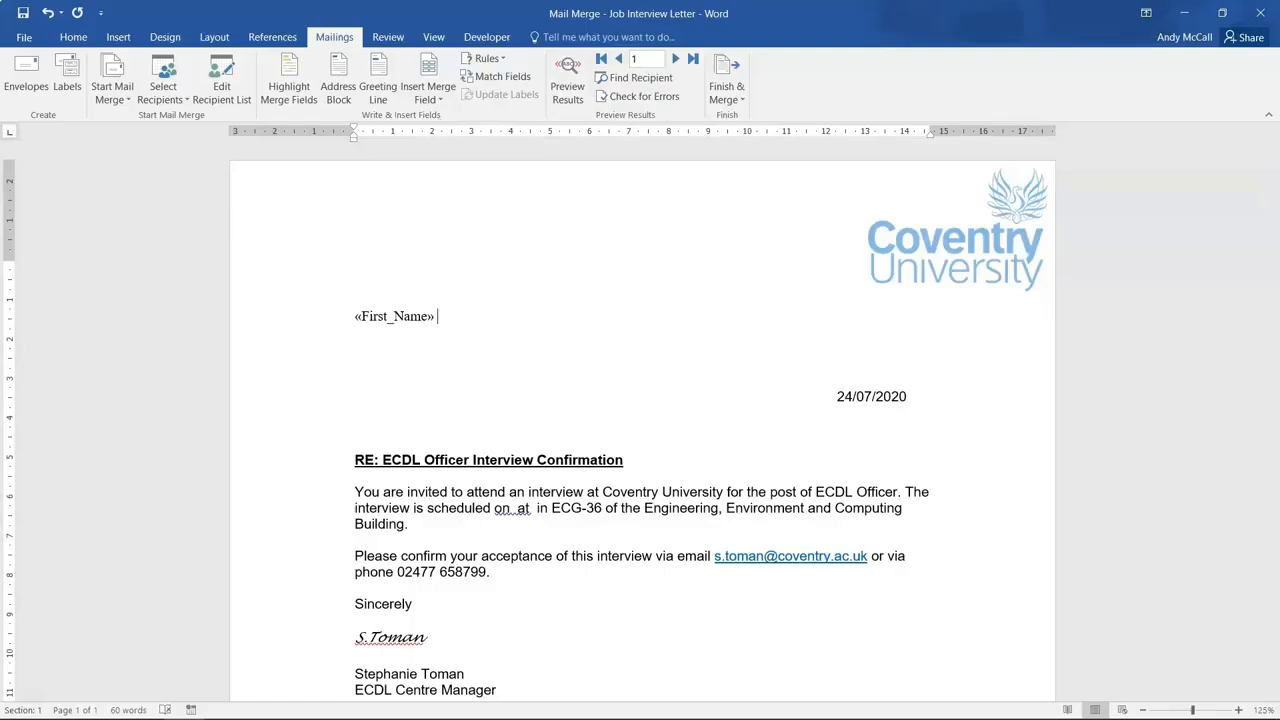
pyautogui.click(437, 102)
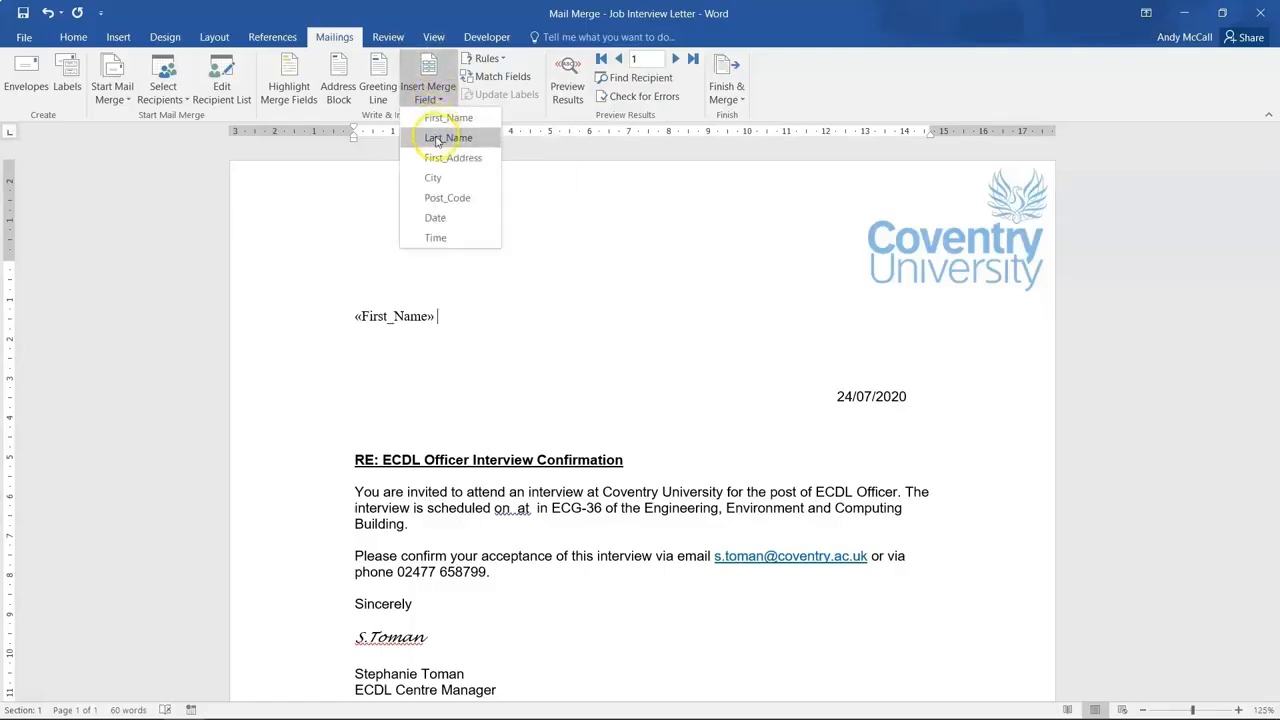
pyautogui.click(438, 139)
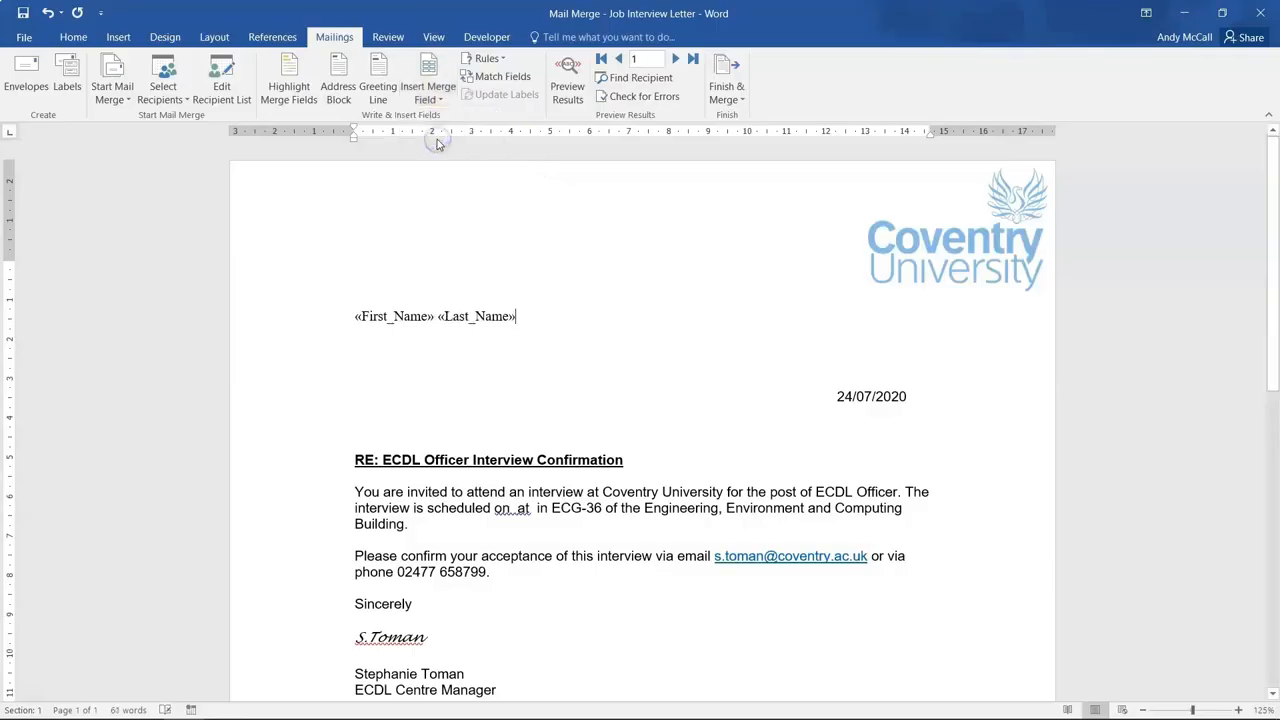
# Add First_Address on the next line, then City, a comma and Post_Code on the line below.
pyautogui.click(382, 336)
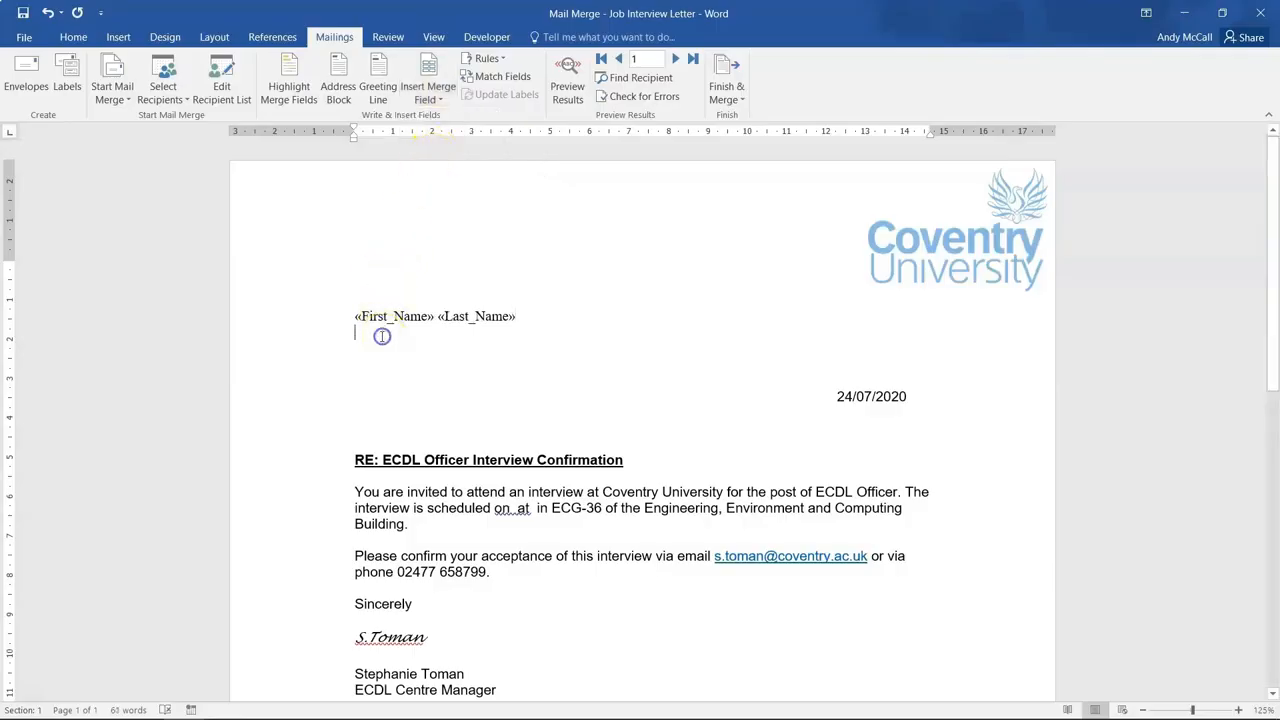
pyautogui.click(420, 100)
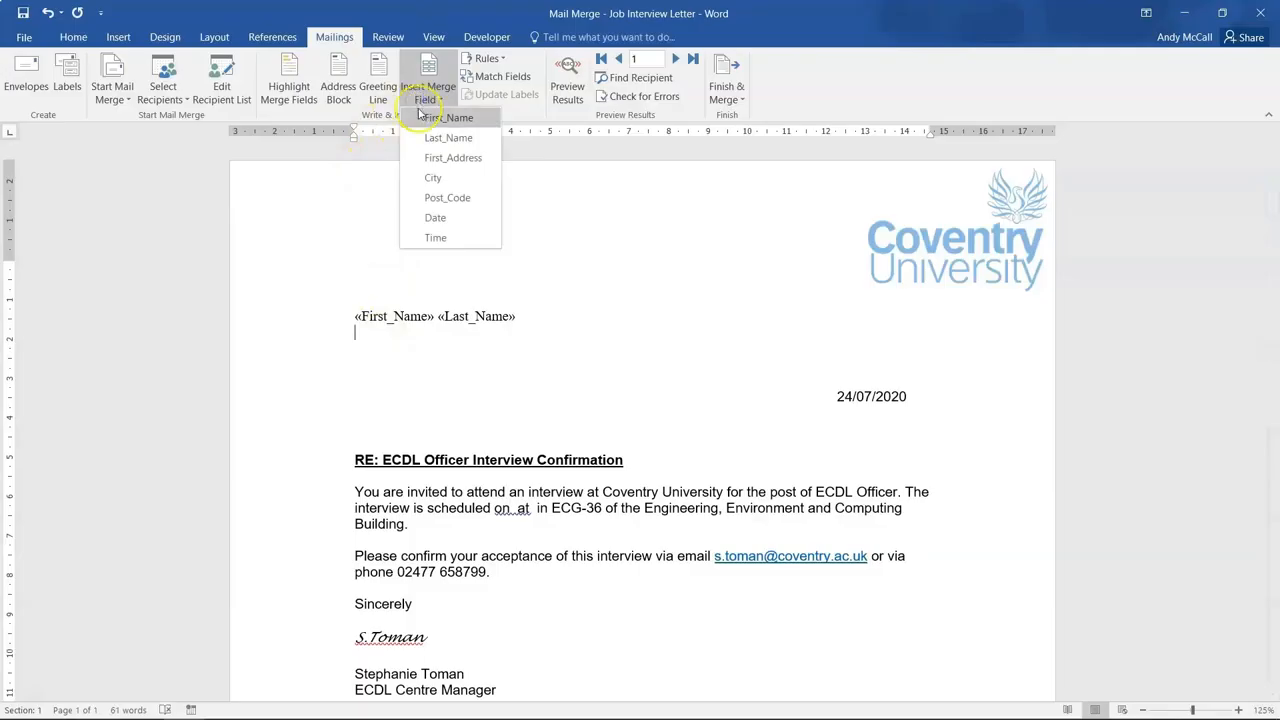
pyautogui.click(434, 166)
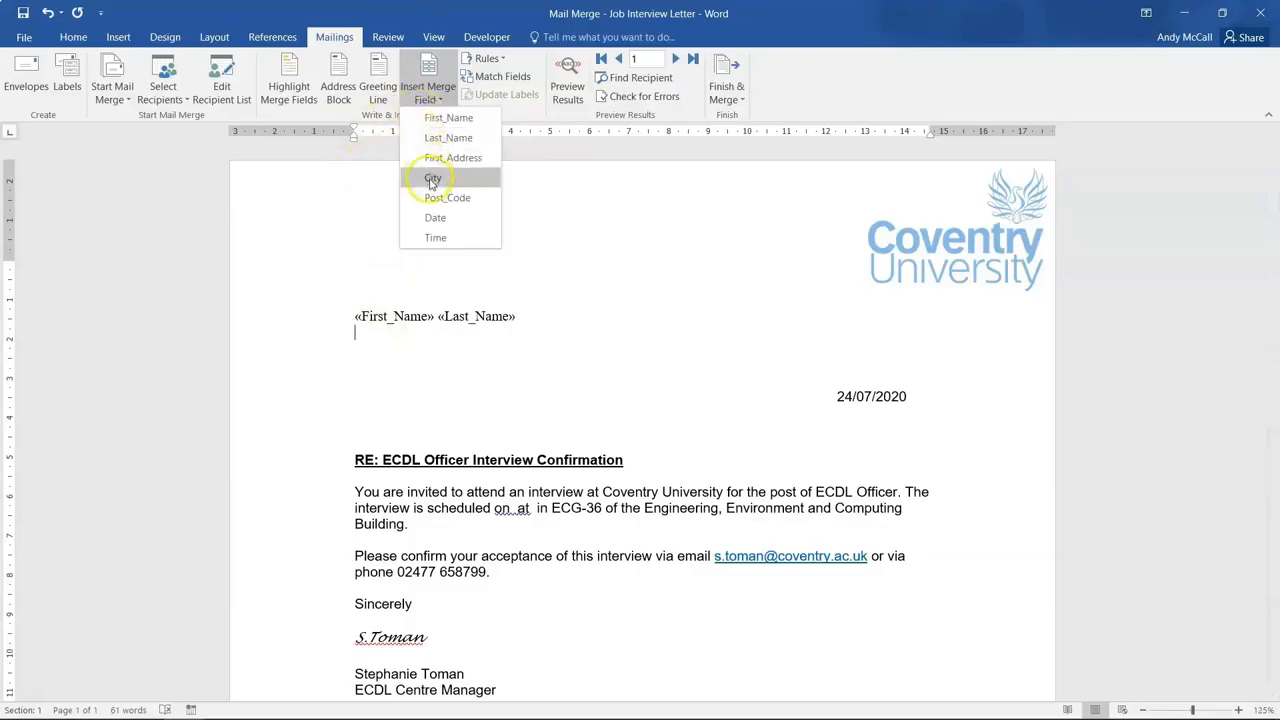
pyautogui.press('Return')
pyautogui.click(424, 100)
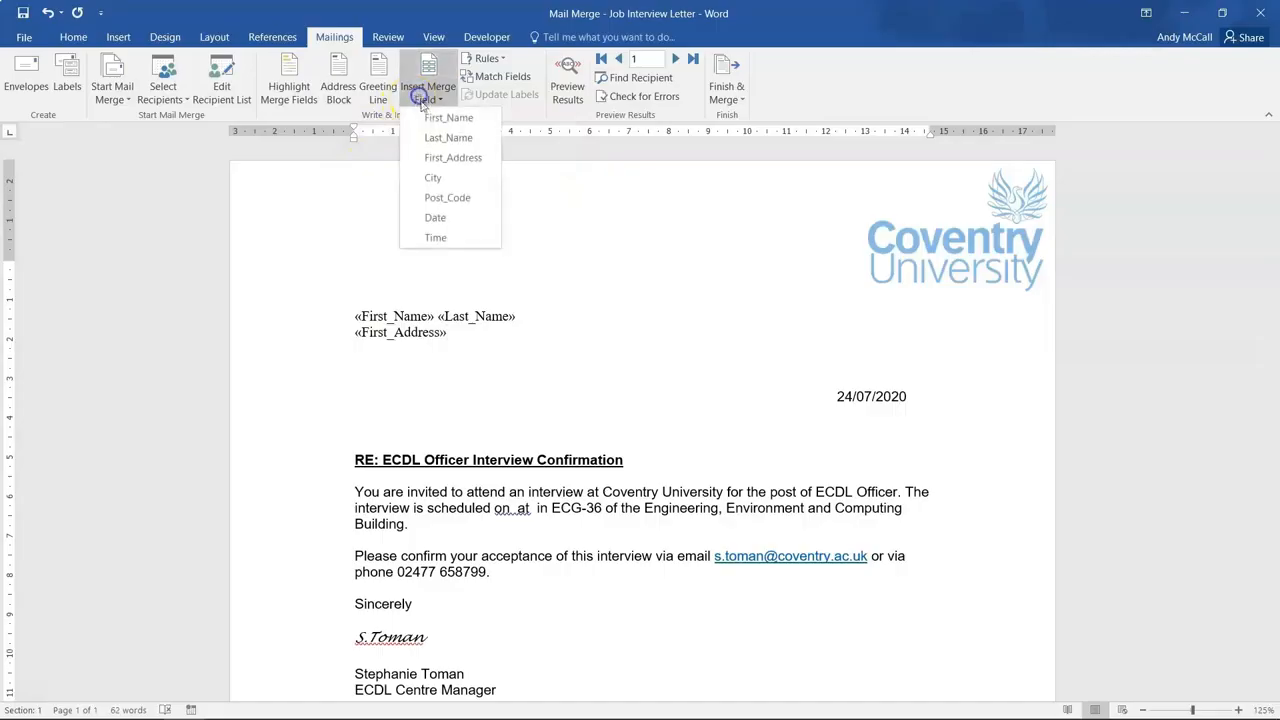
pyautogui.click(440, 180)
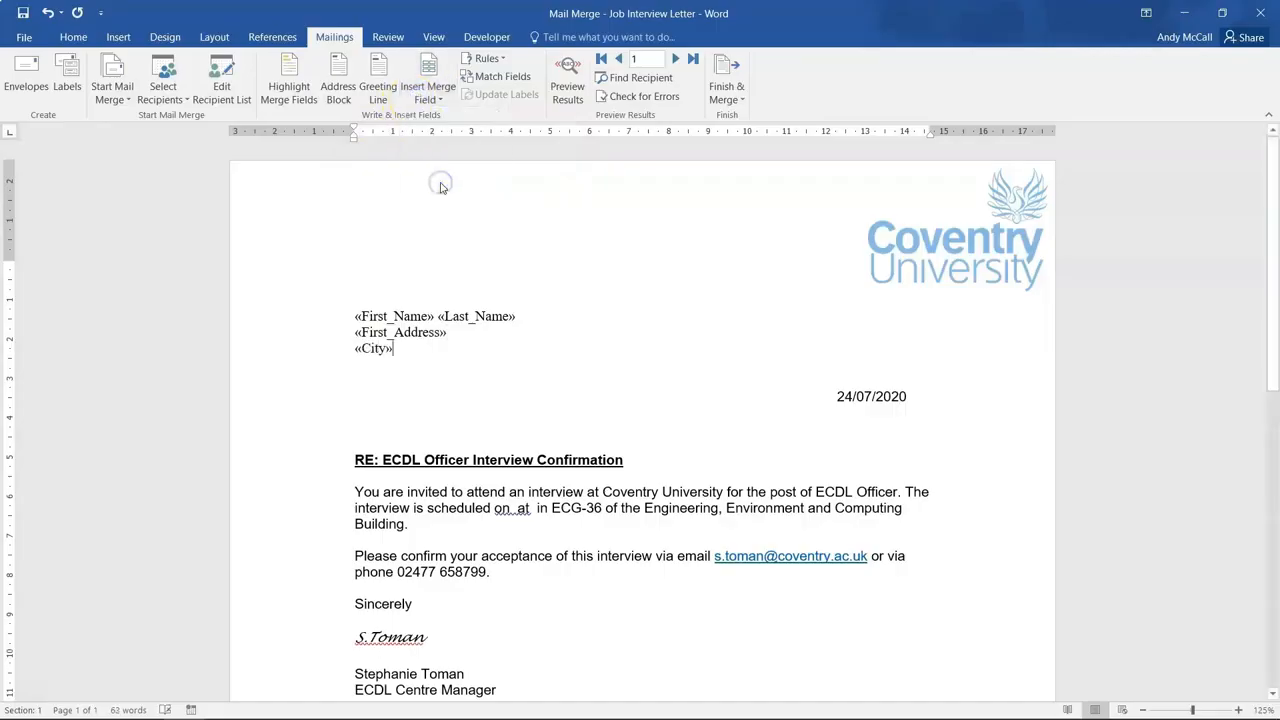
pyautogui.write(',')
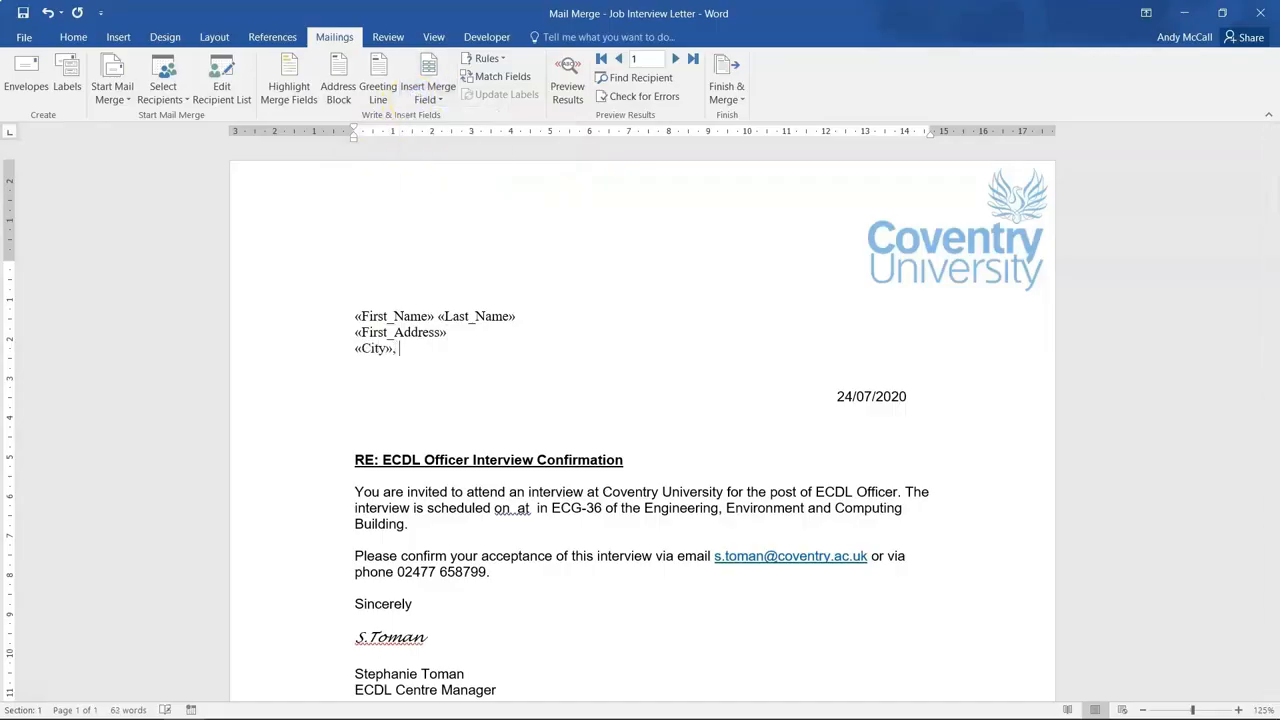
pyautogui.click(427, 104)
pyautogui.click(451, 196)
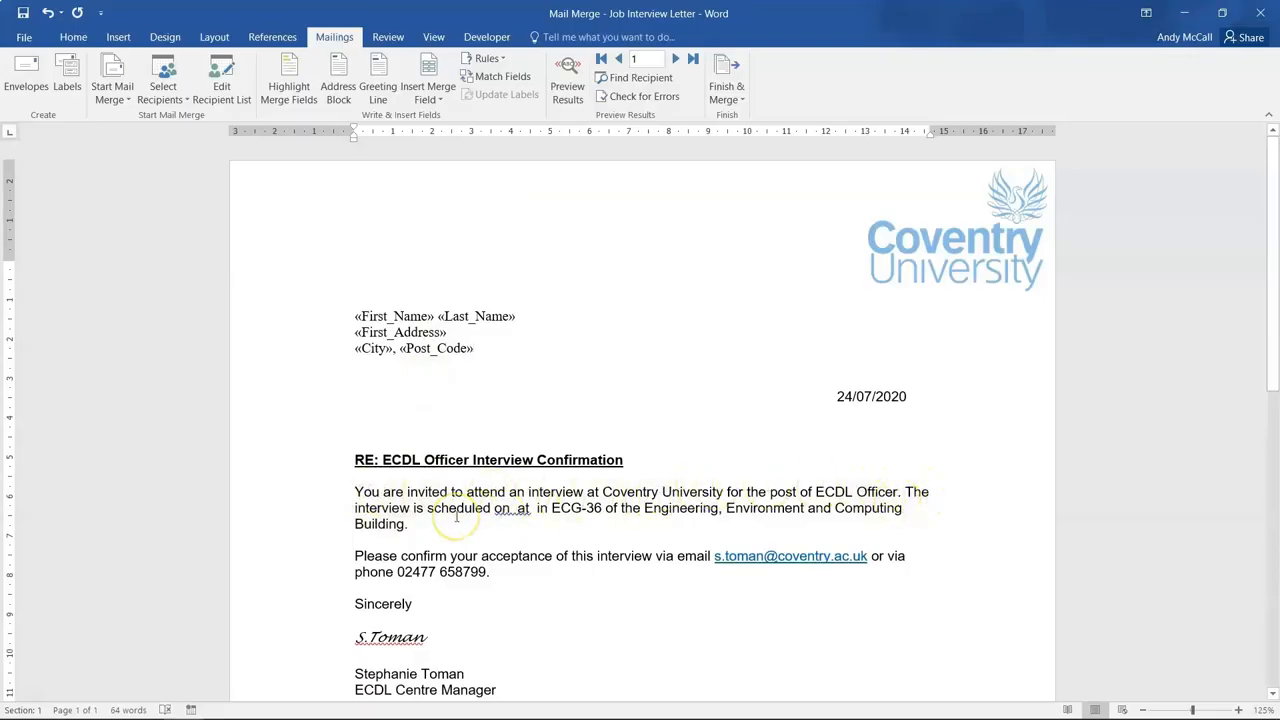
# Insert the Date merge field after 'on' and the Time merge field after 'at'.
pyautogui.click(512, 508)
pyautogui.click(420, 99)
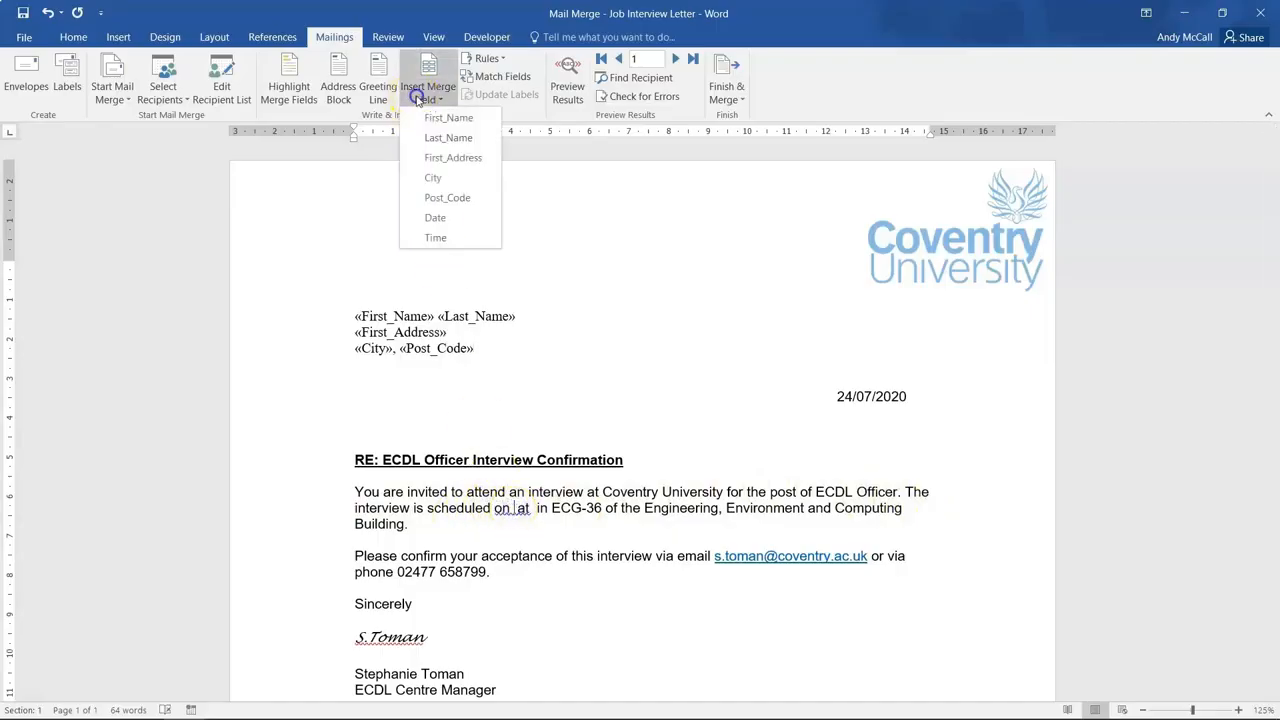
pyautogui.click(434, 218)
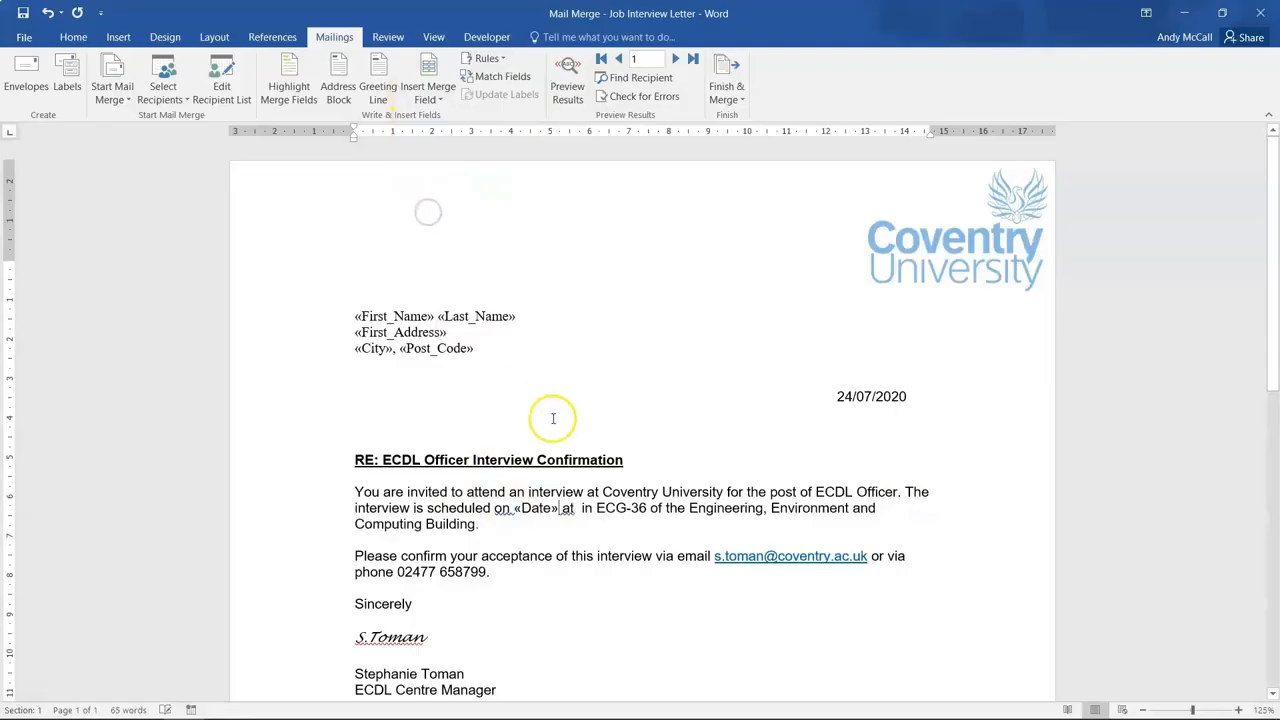
pyautogui.click(577, 508)
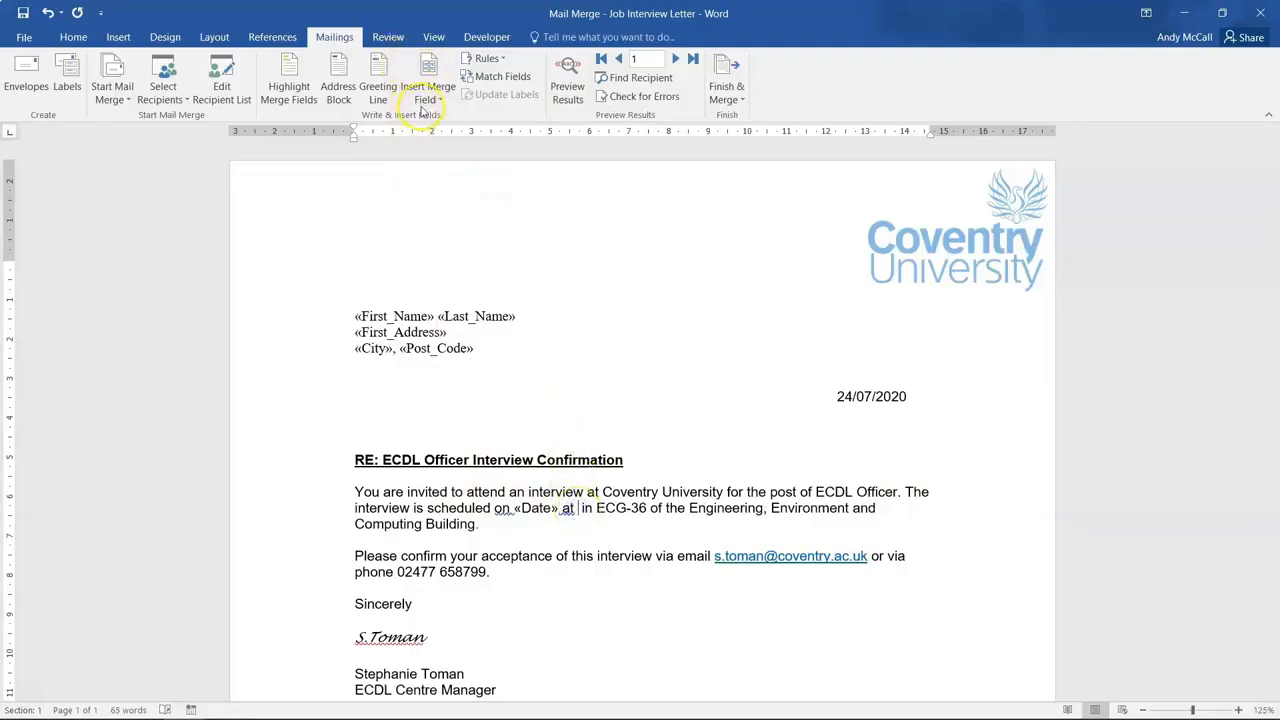
pyautogui.click(426, 99)
pyautogui.click(435, 237)
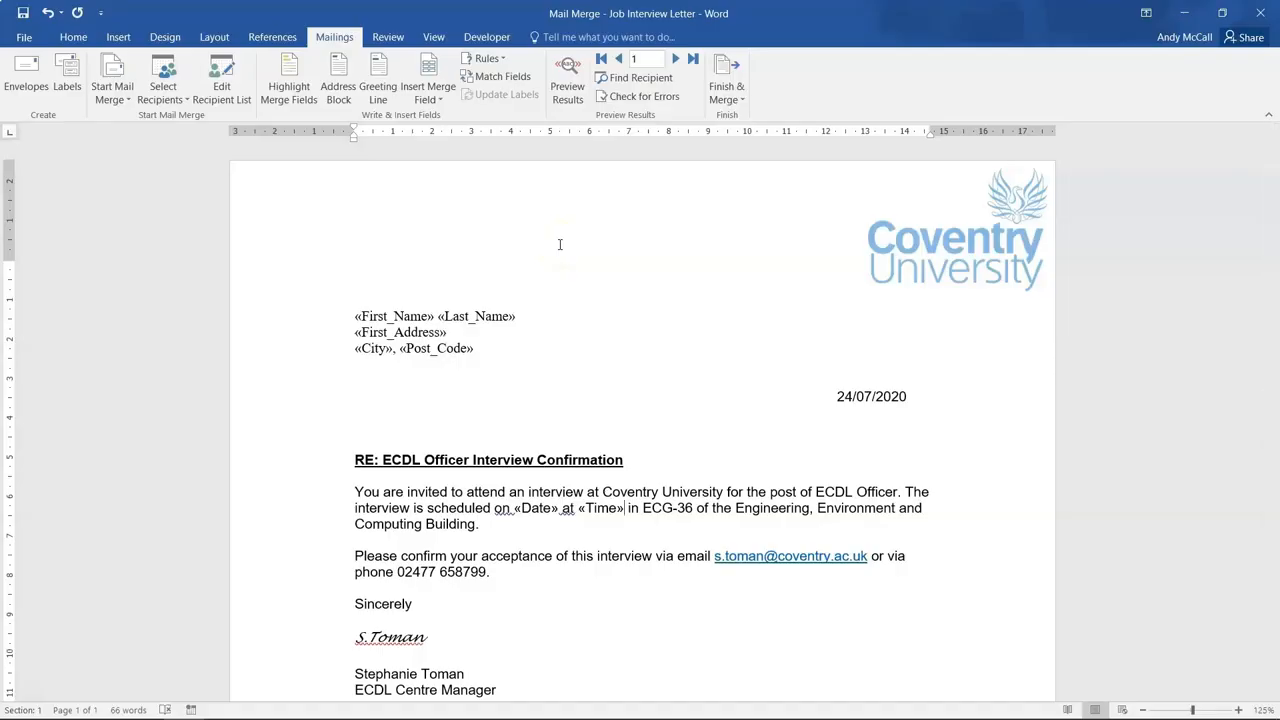
pyautogui.click(727, 90)
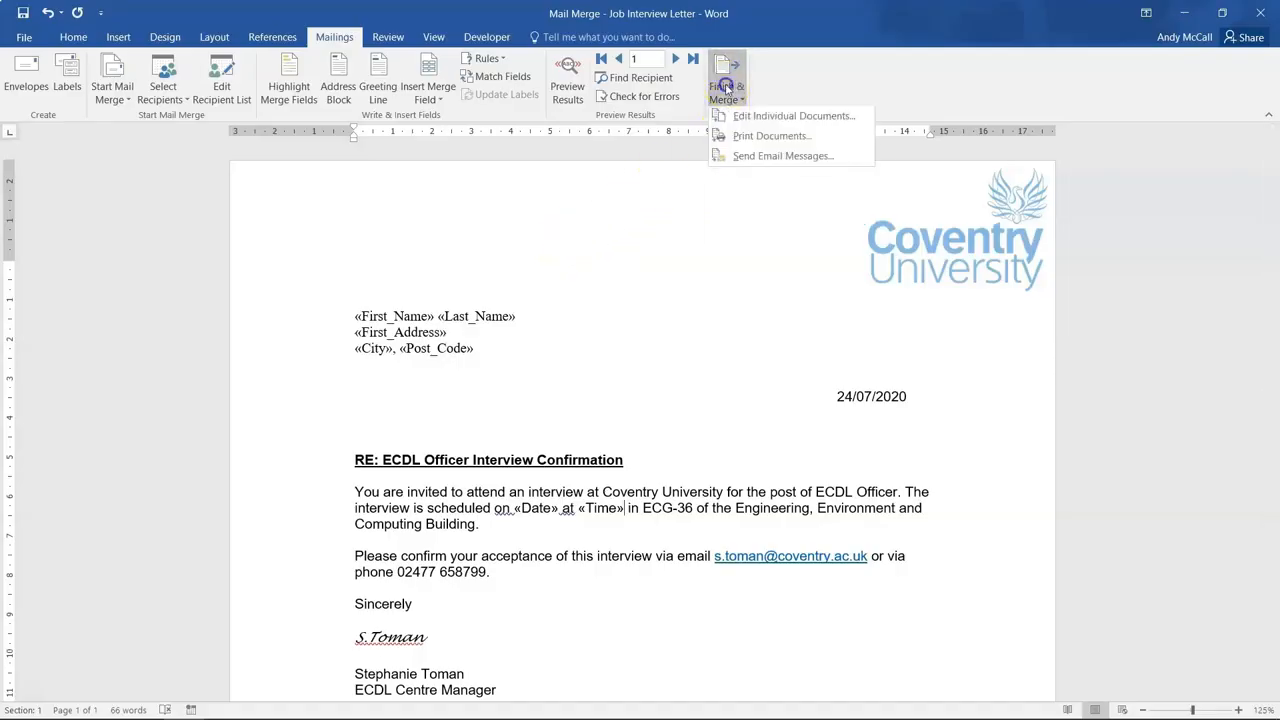
# Merge all records into a new document of individual editable letters.
pyautogui.click(795, 118)
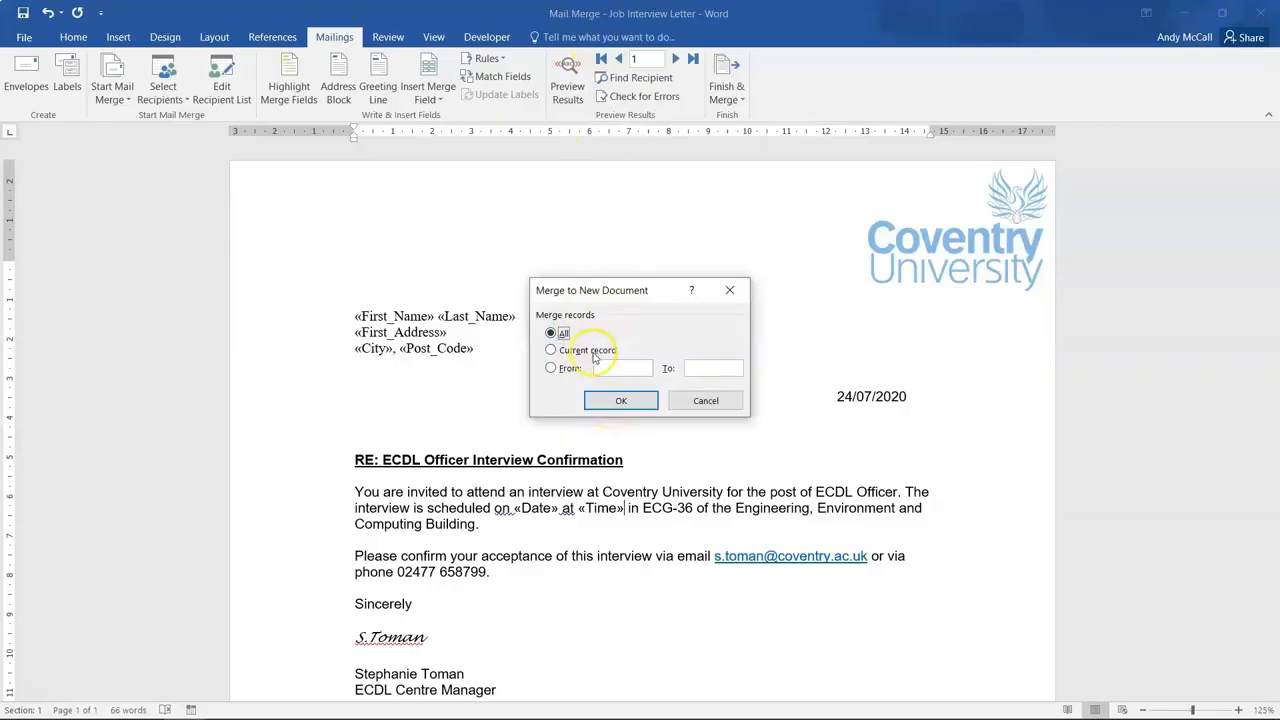
pyautogui.click(610, 405)
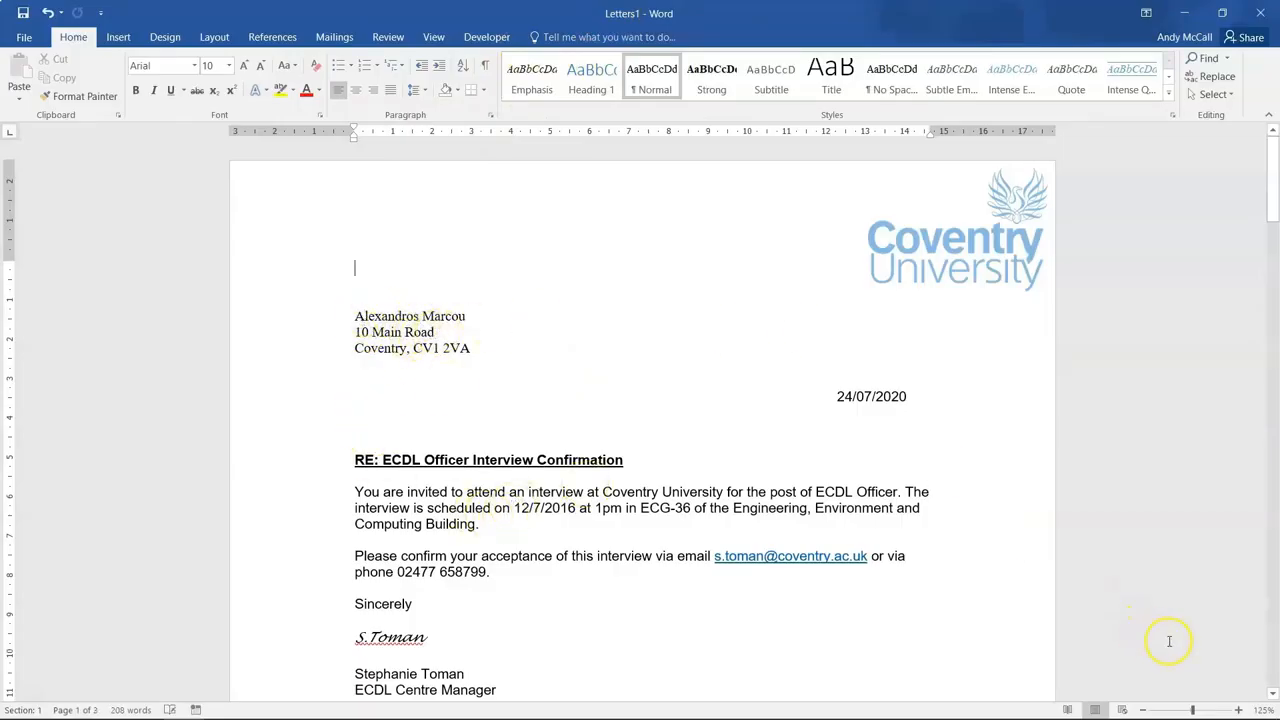
pyautogui.click(1271, 697)
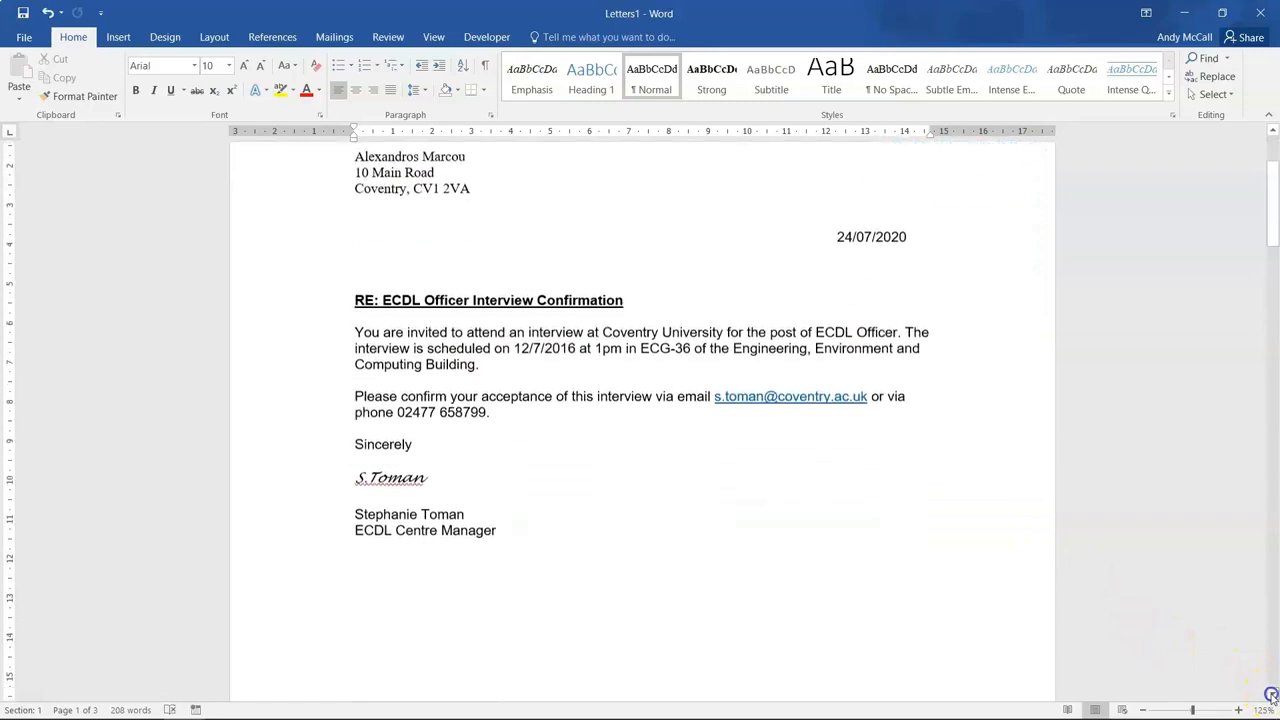
pyautogui.click(1275, 672)
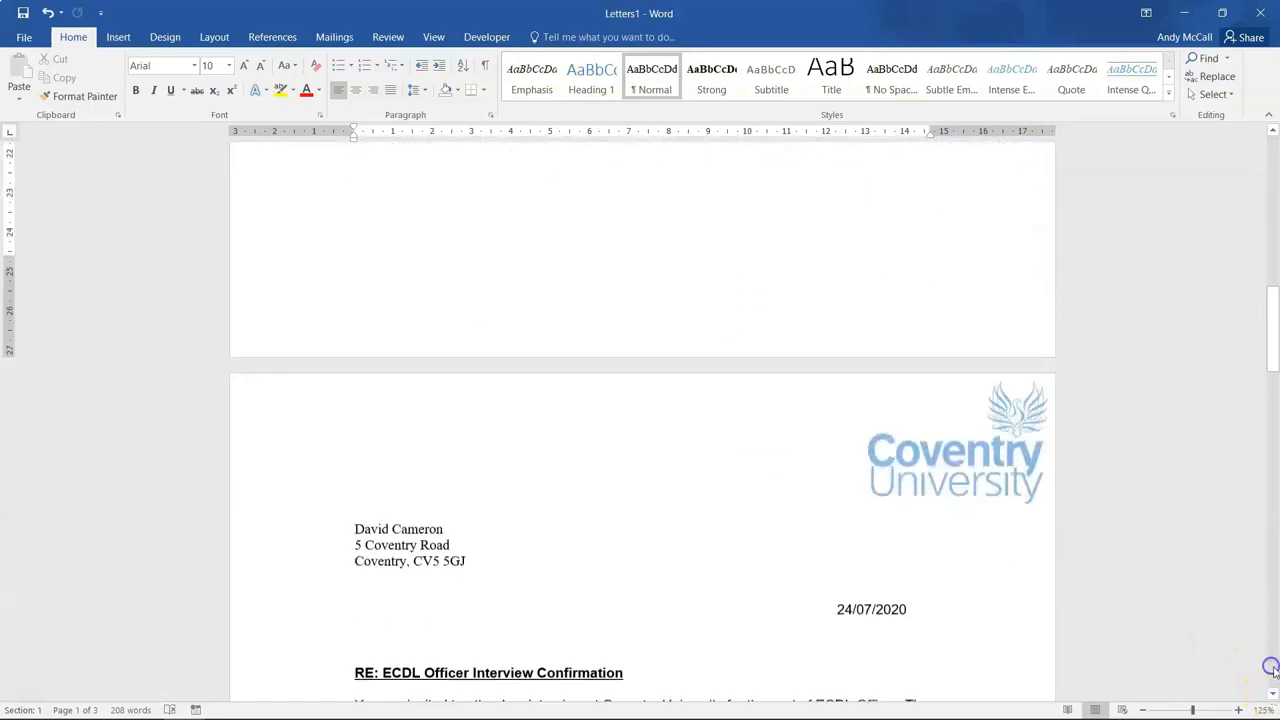
pyautogui.click(1275, 672)
pyautogui.click(1275, 672)
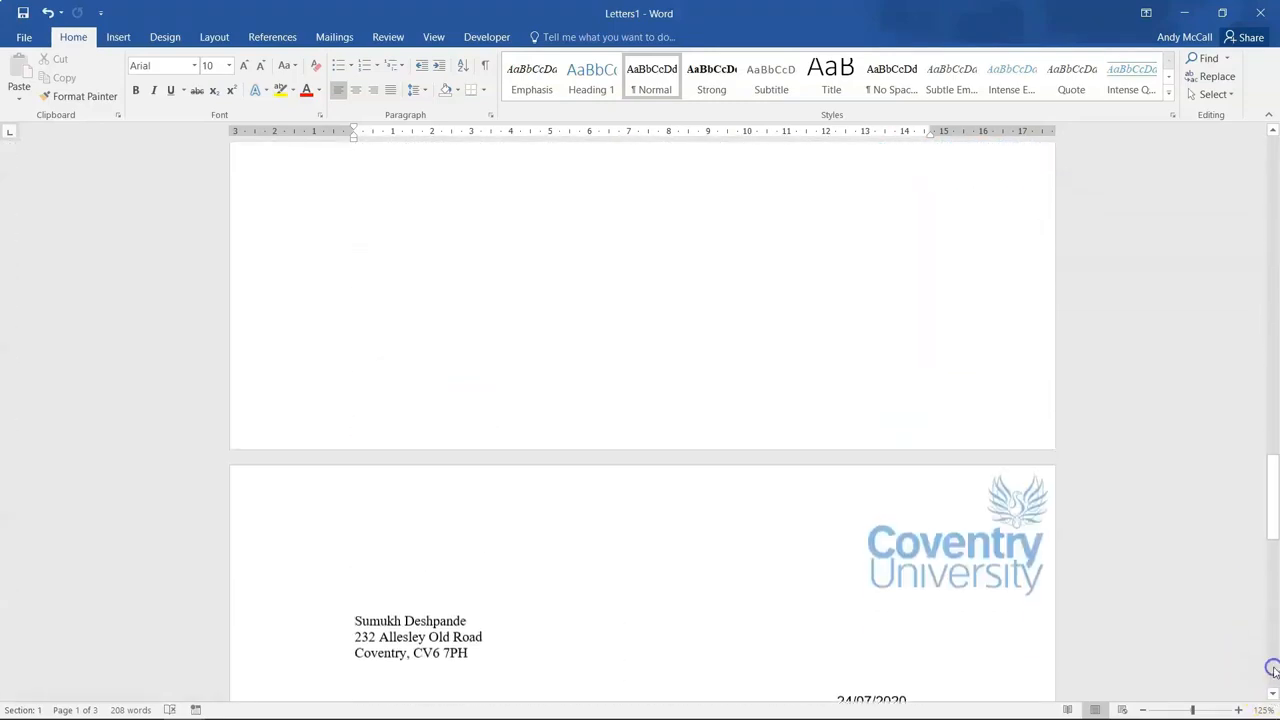
pyautogui.click(1273, 670)
pyautogui.click(1274, 640)
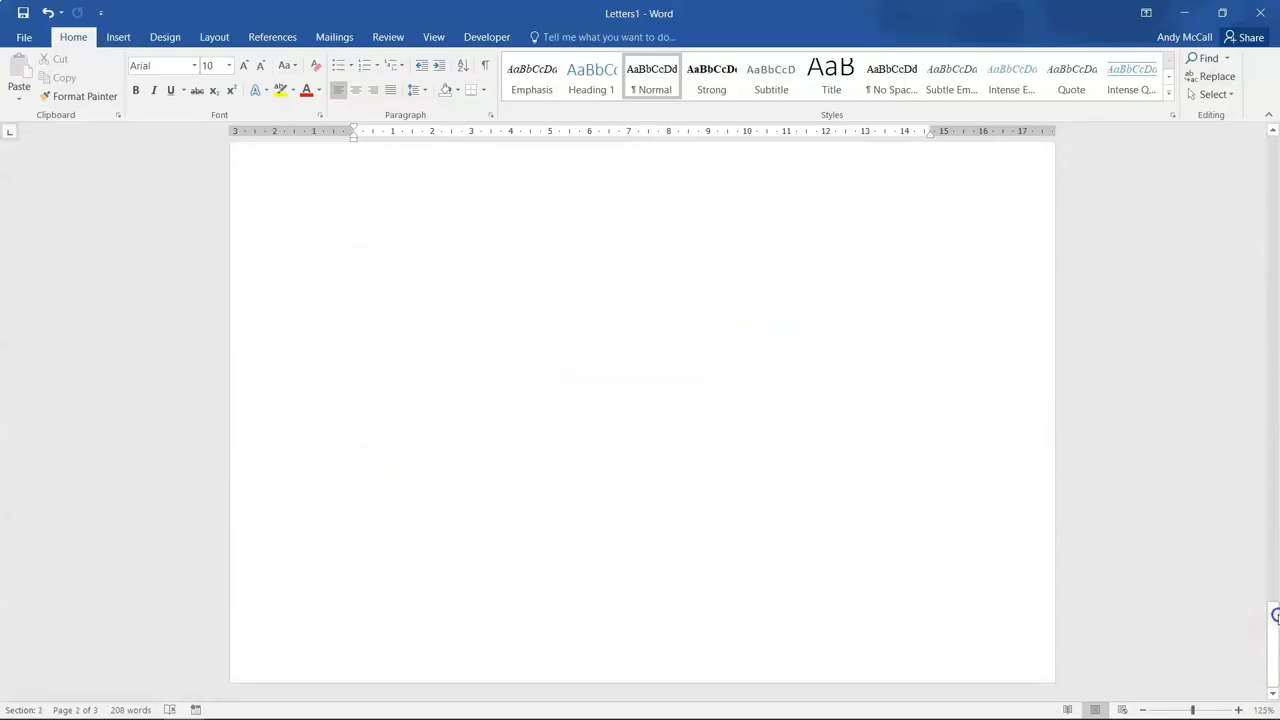
pyautogui.moveTo(1275, 614); pyautogui.dragTo(1278, 512)
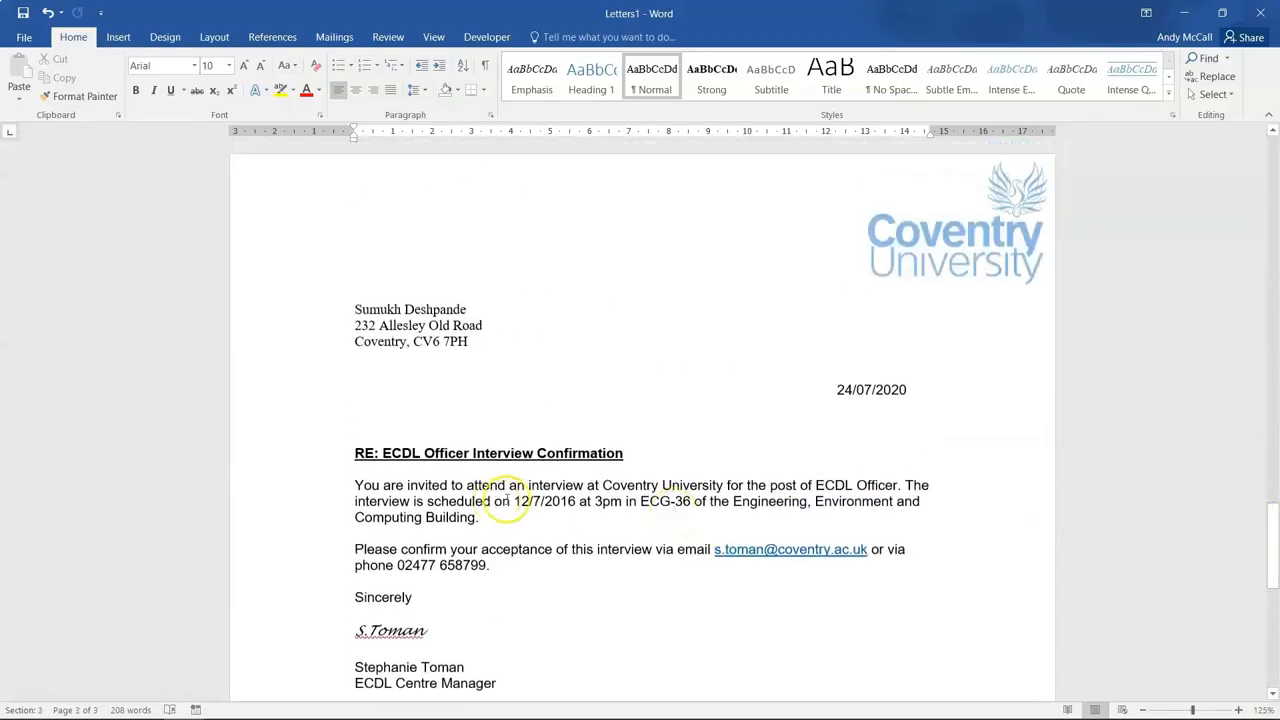
pyautogui.click(599, 503)
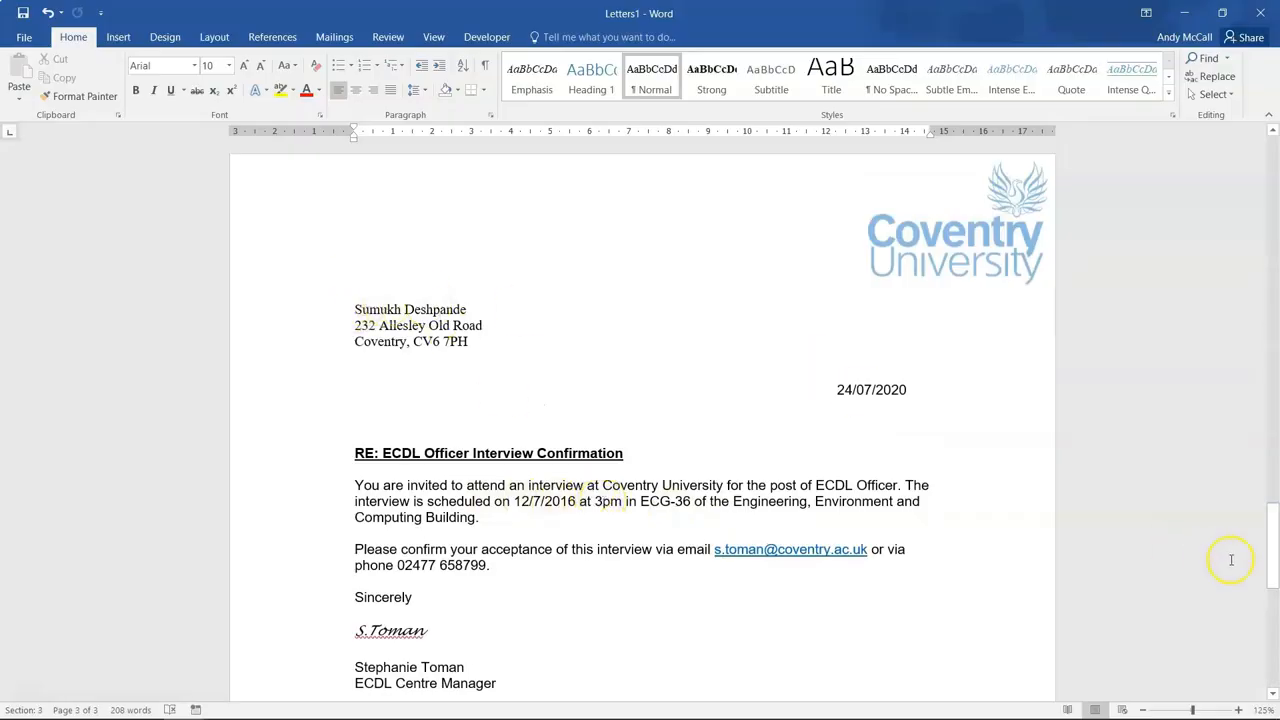
pyautogui.moveTo(1274, 558); pyautogui.dragTo(1266, 188)
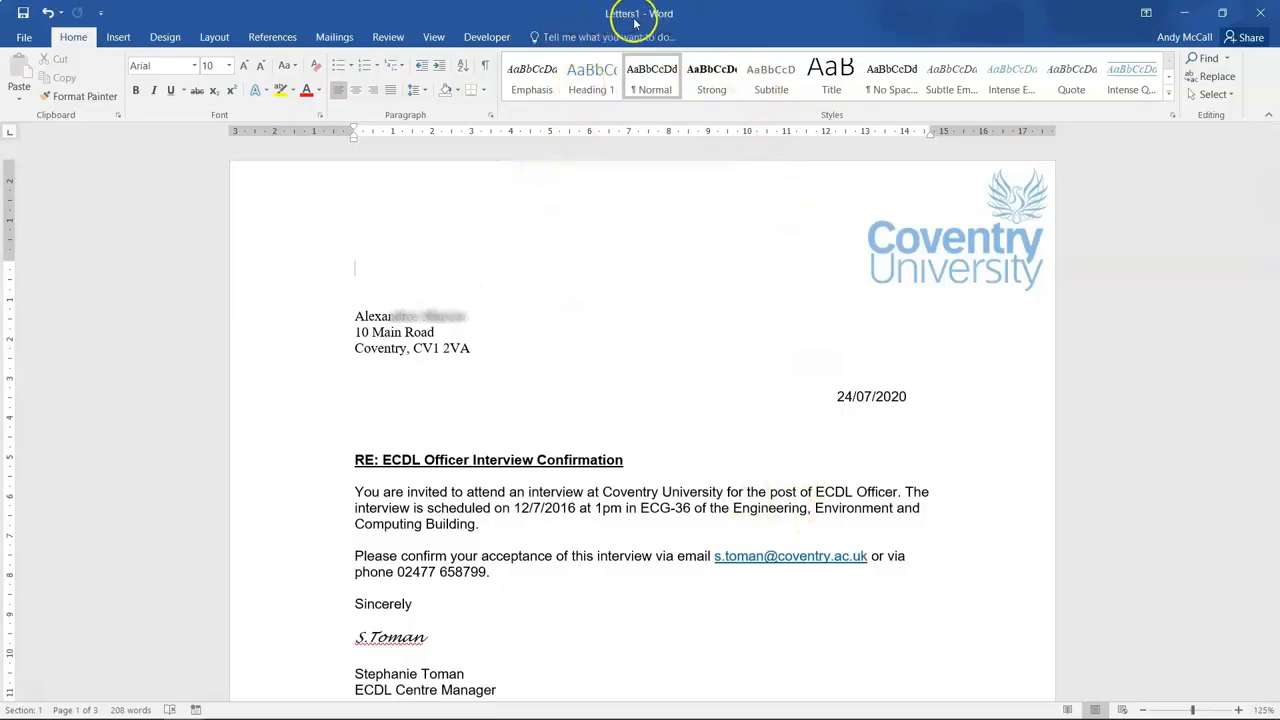
# Save the merged letters as 'ECDL interview letters' in Desktop > Mail Merge.
pyautogui.click(23, 42)
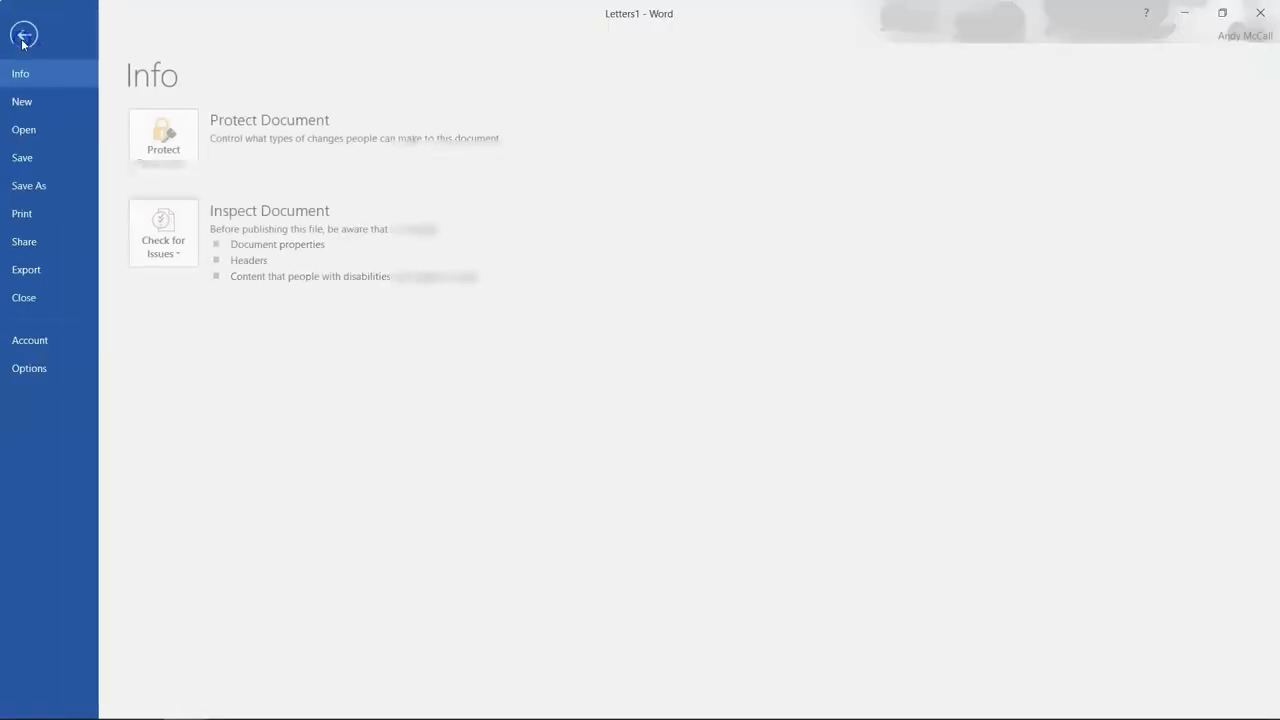
pyautogui.click(48, 185)
pyautogui.click(185, 457)
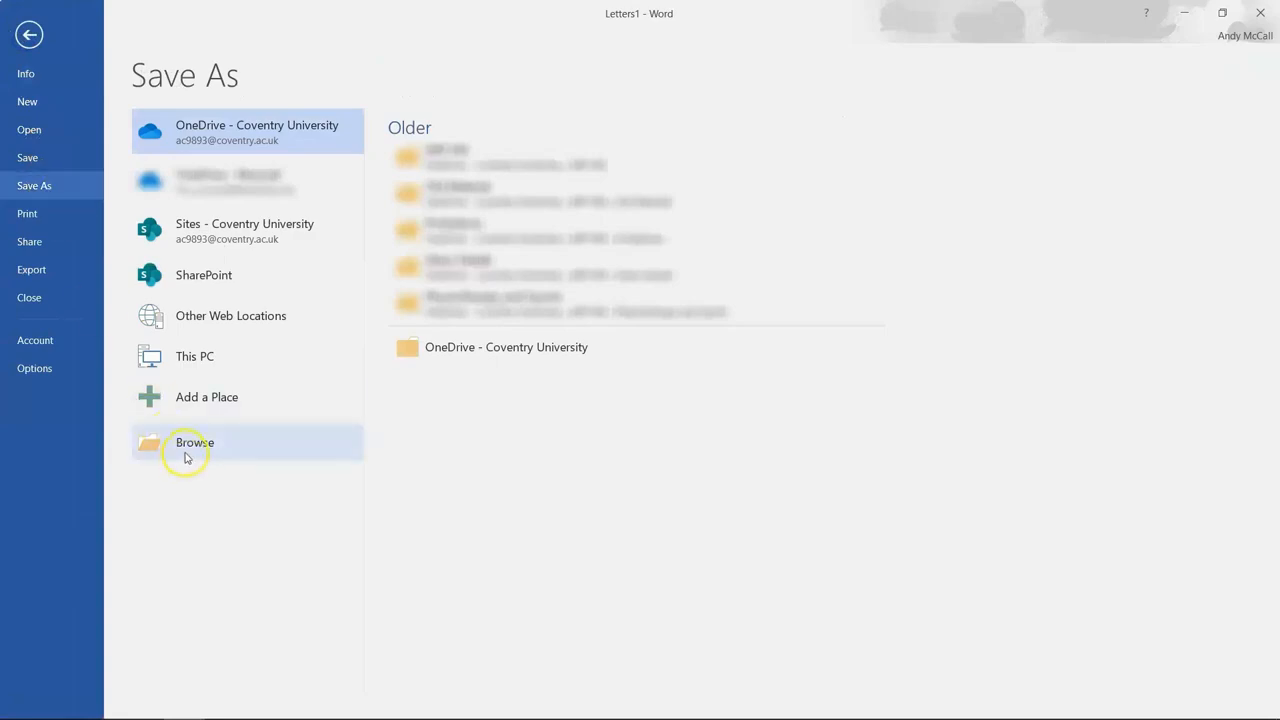
pyautogui.click(185, 457)
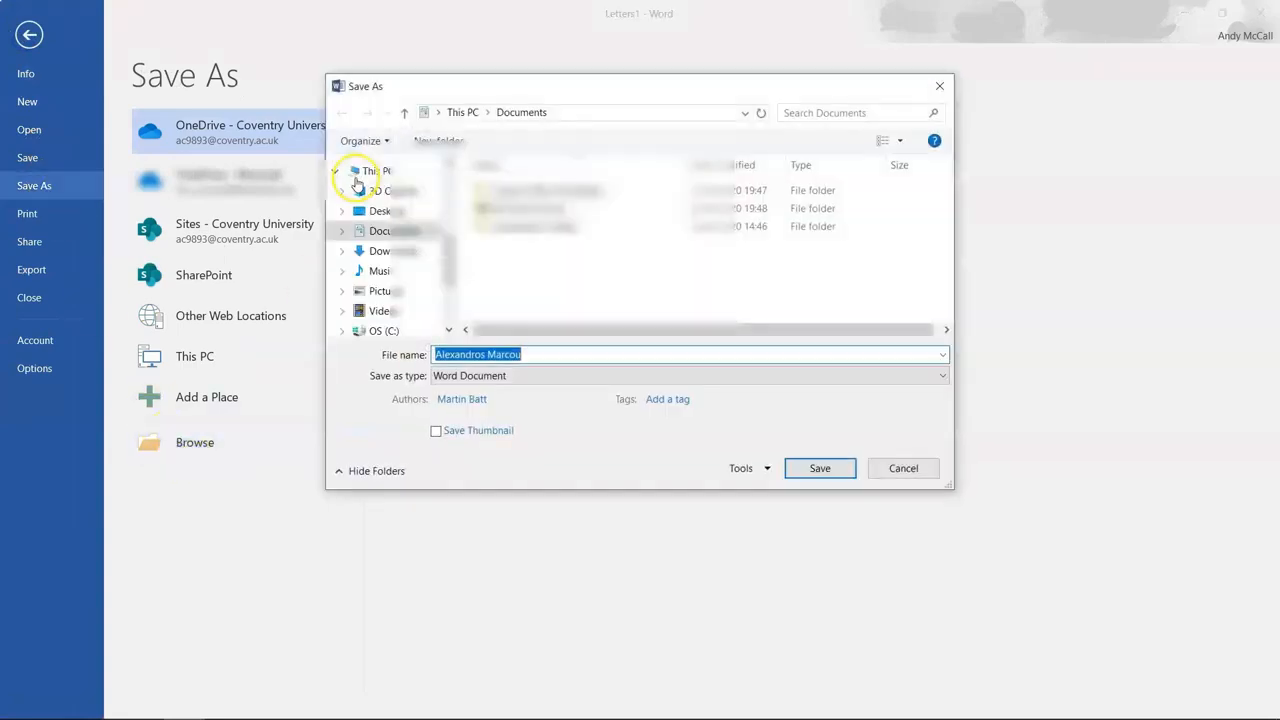
pyautogui.click(399, 214)
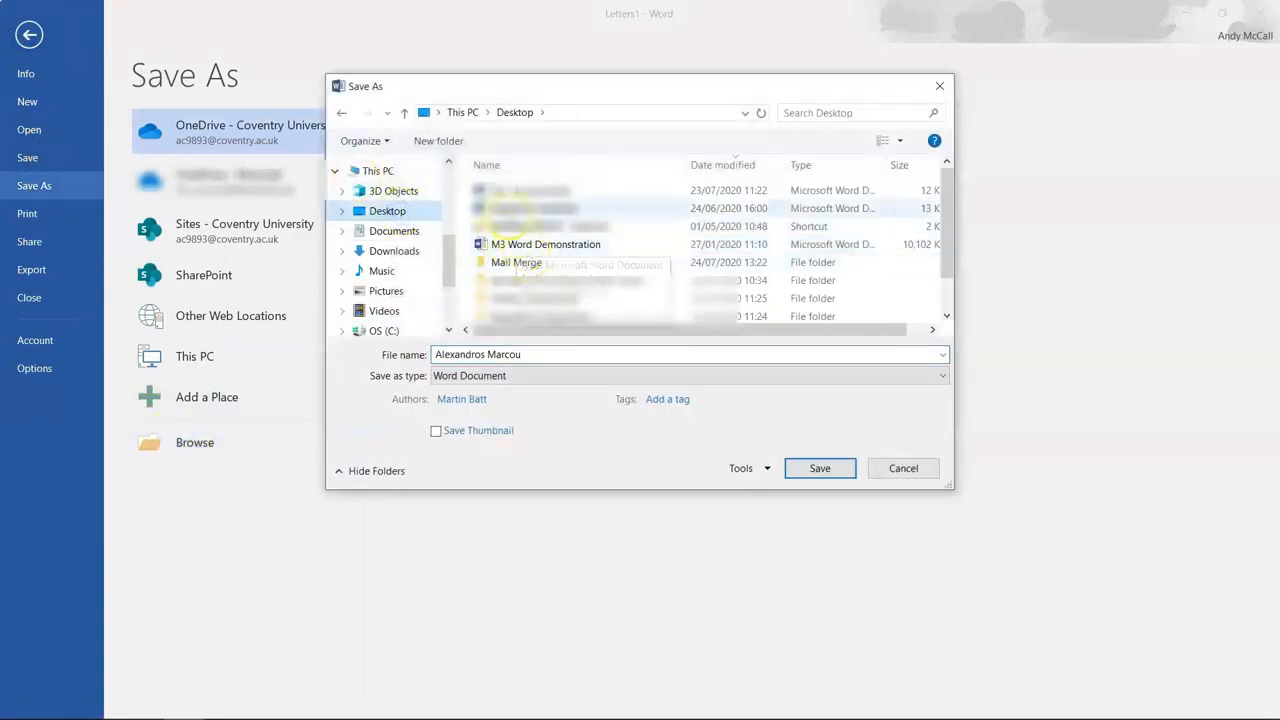
pyautogui.doubleClick(517, 263)
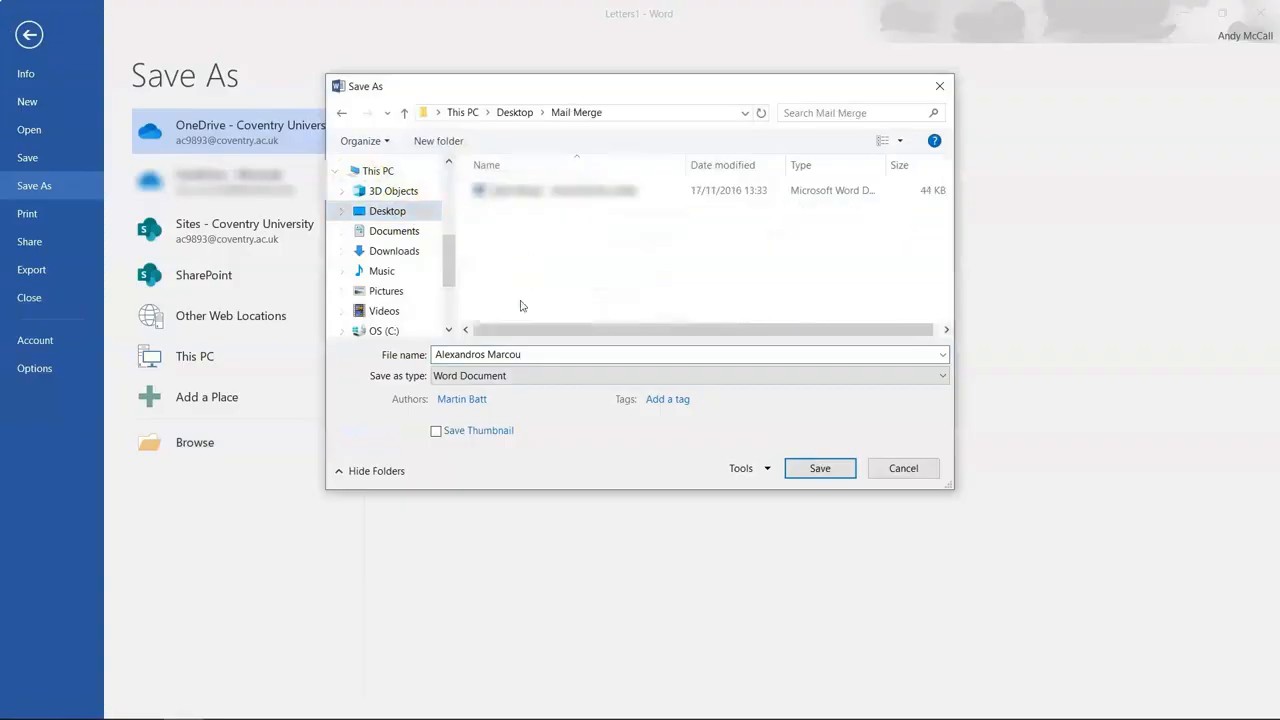
pyautogui.click(534, 362)
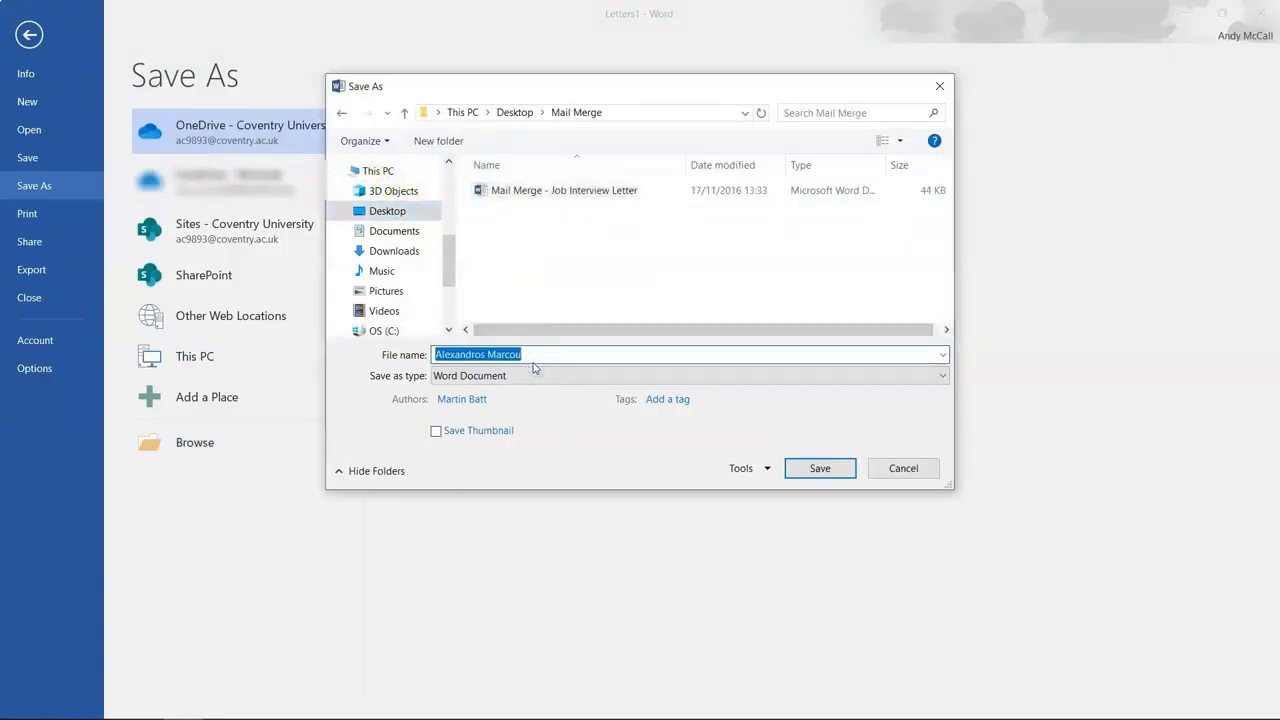
pyautogui.write('ECDL interview letters')
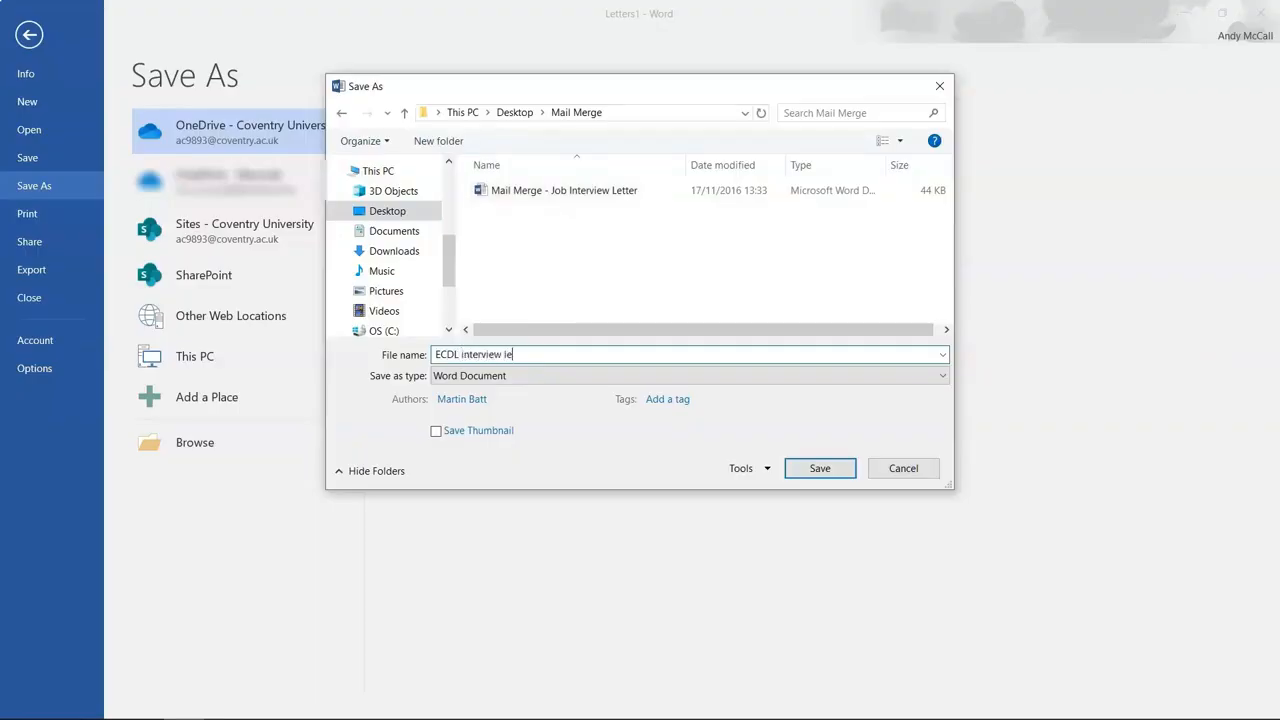
pyautogui.click(838, 479)
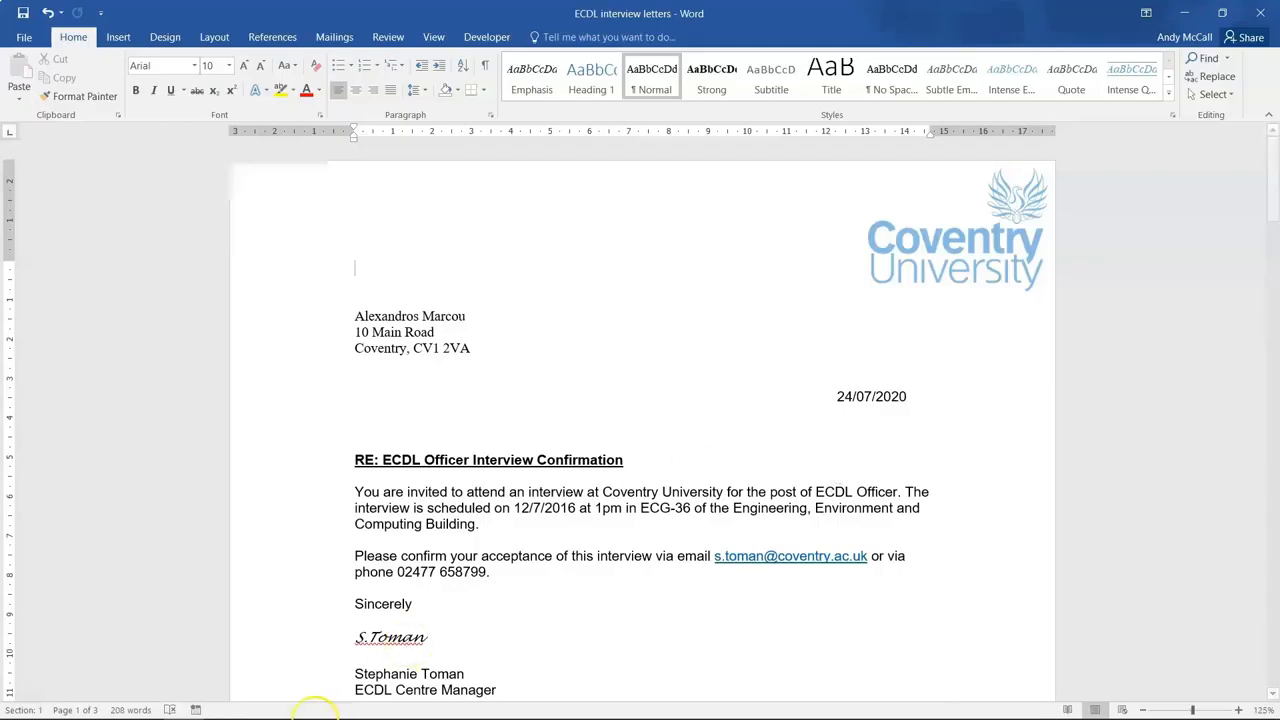
# Switch back to the Job Interview Letter template, set it to Letters, and review its address, Date and Time fields.
pyautogui.hotkey('alt', 'Tab')
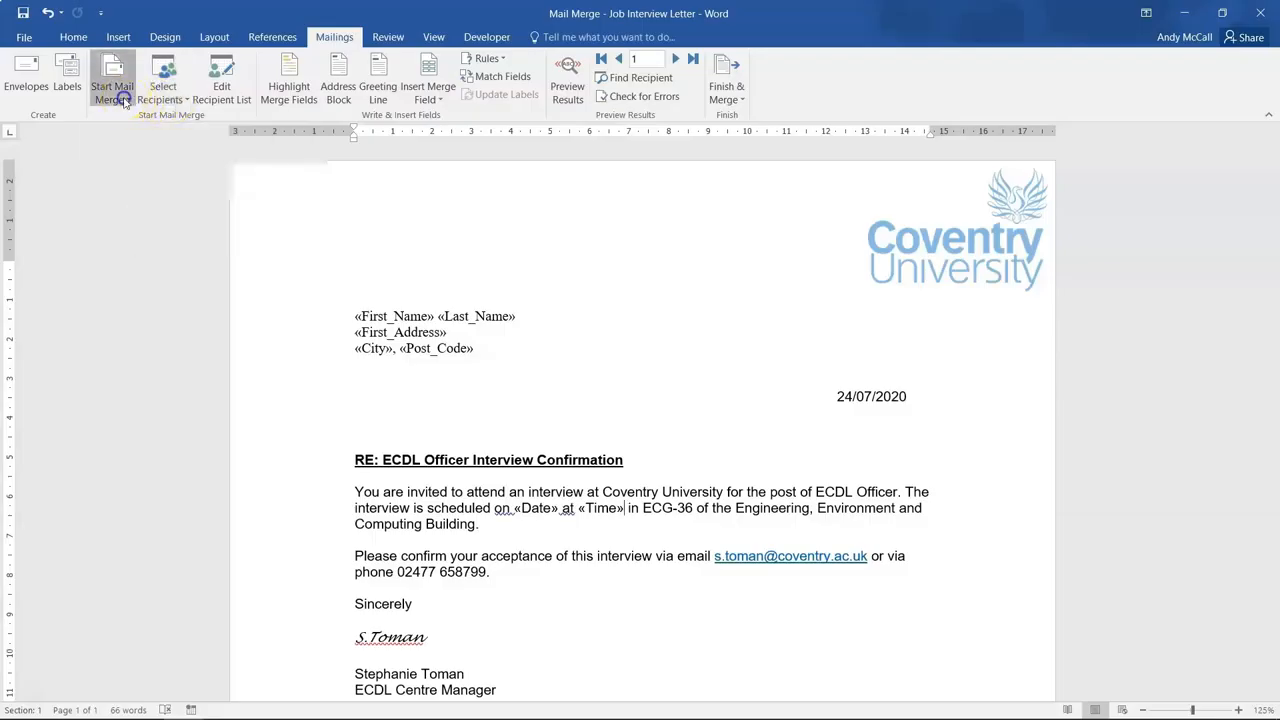
pyautogui.click(124, 102)
pyautogui.click(130, 119)
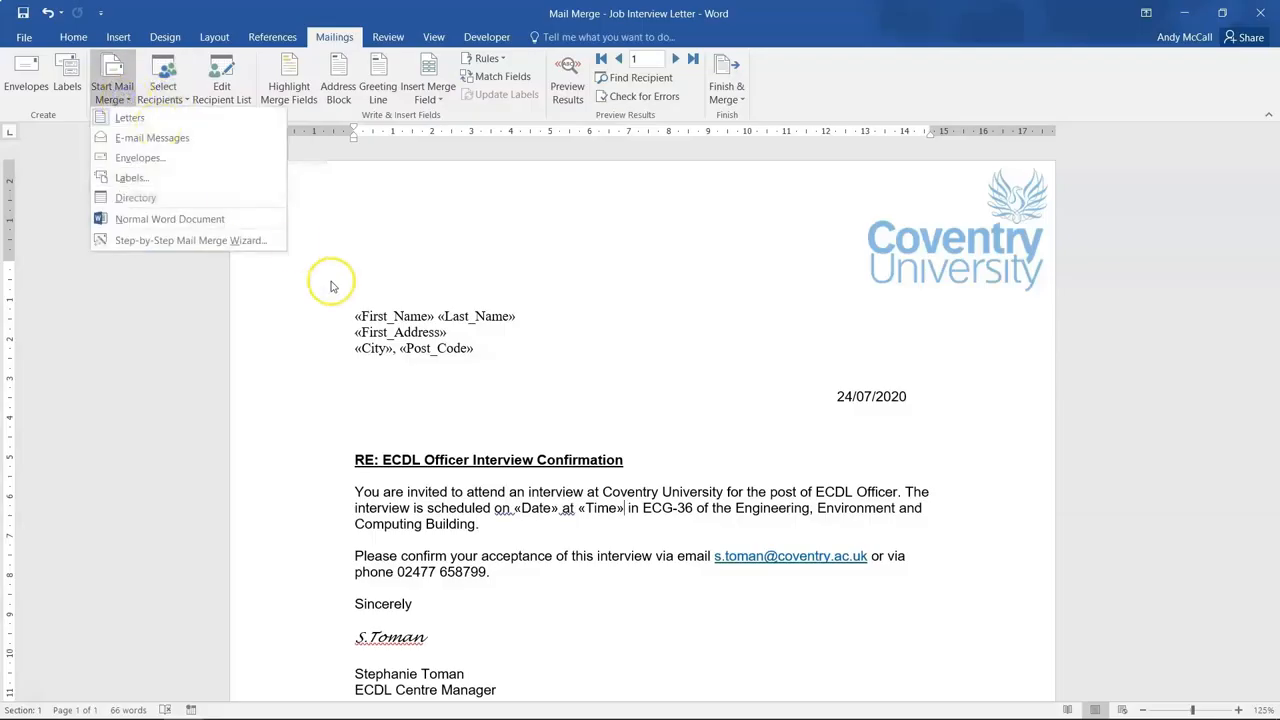
pyautogui.click(476, 348)
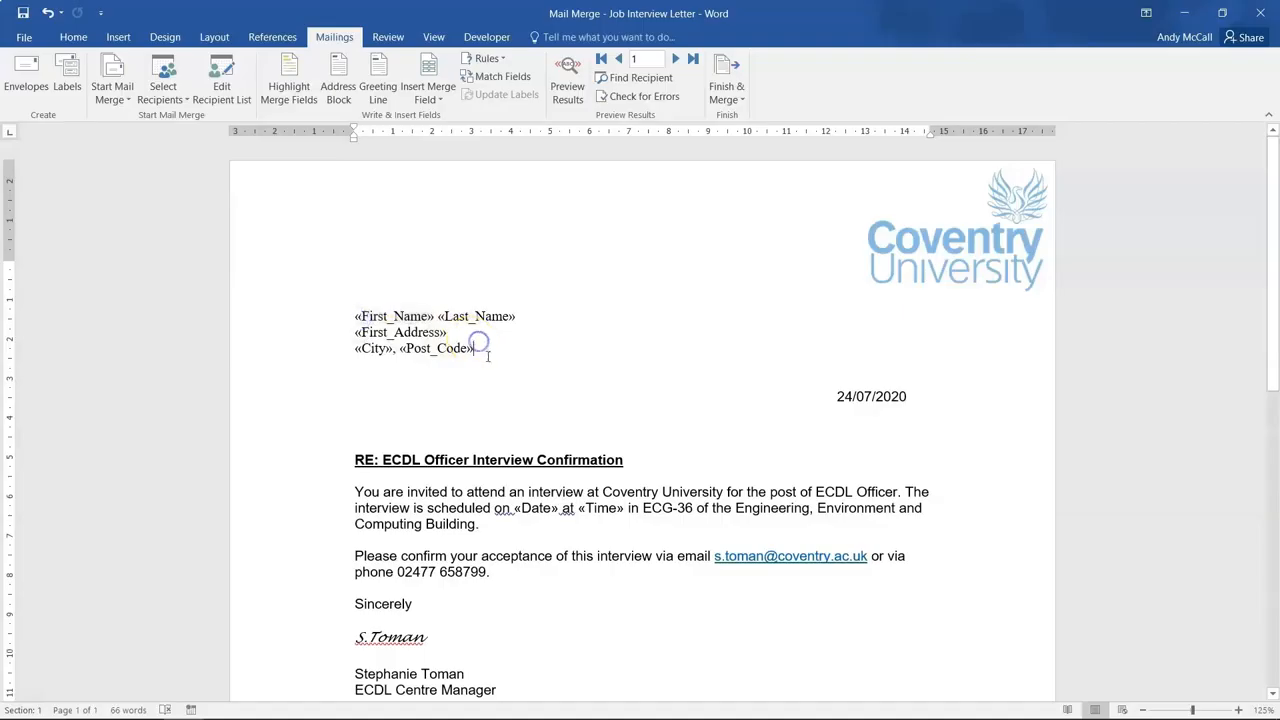
pyautogui.click(532, 510)
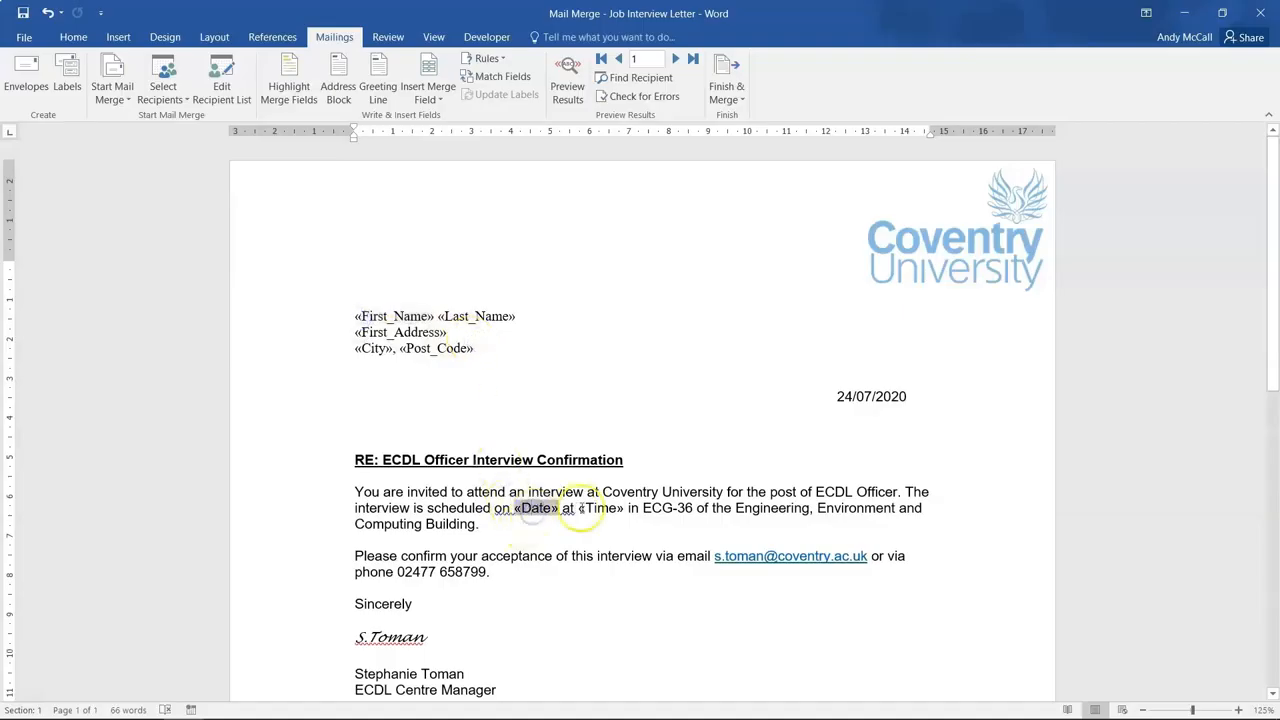
pyautogui.click(603, 510)
pyautogui.click(543, 512)
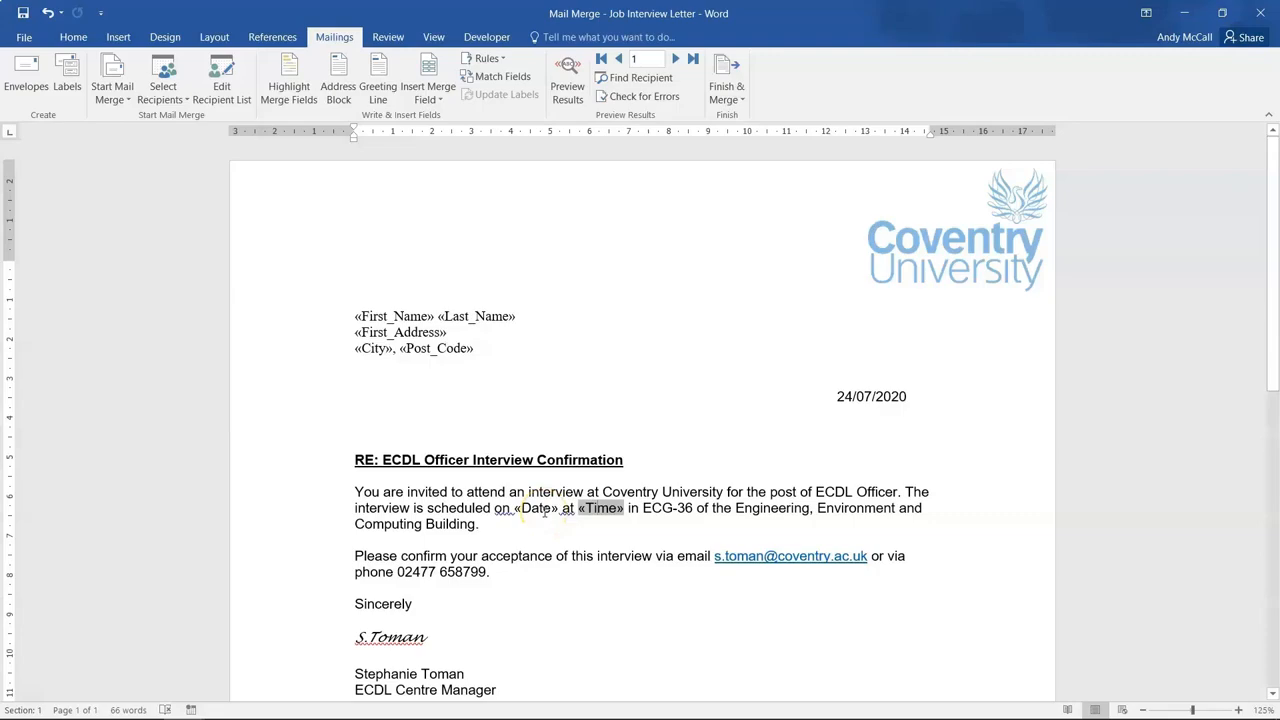
pyautogui.click(474, 508)
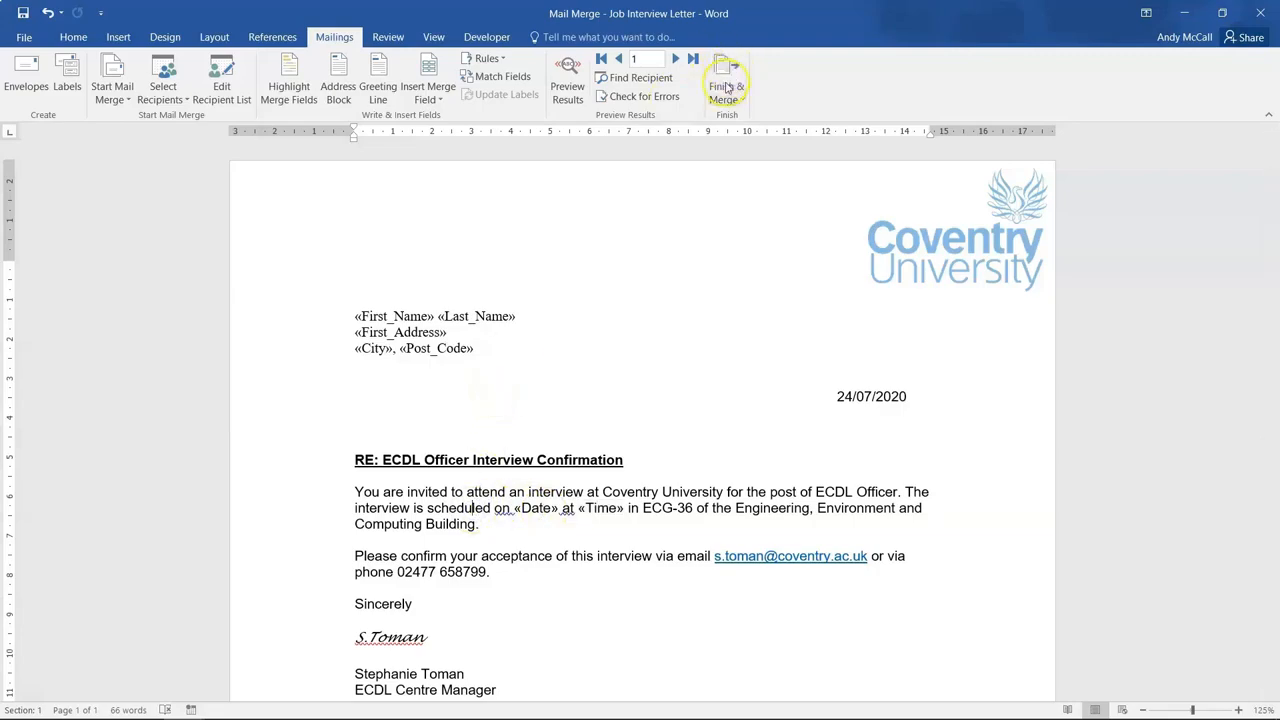
# Preview all three recipients' letters, turn preview off, and choose Edit Individual Documents.
pyautogui.click(570, 97)
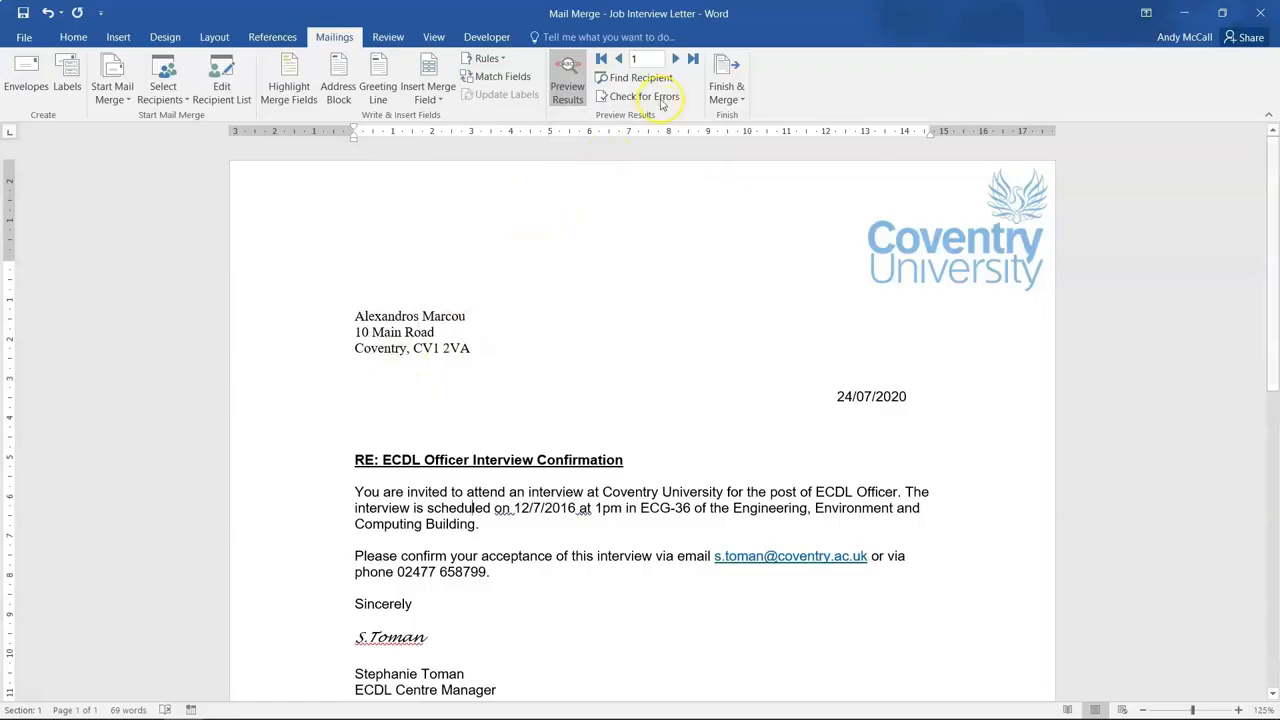
pyautogui.click(676, 62)
pyautogui.click(676, 62)
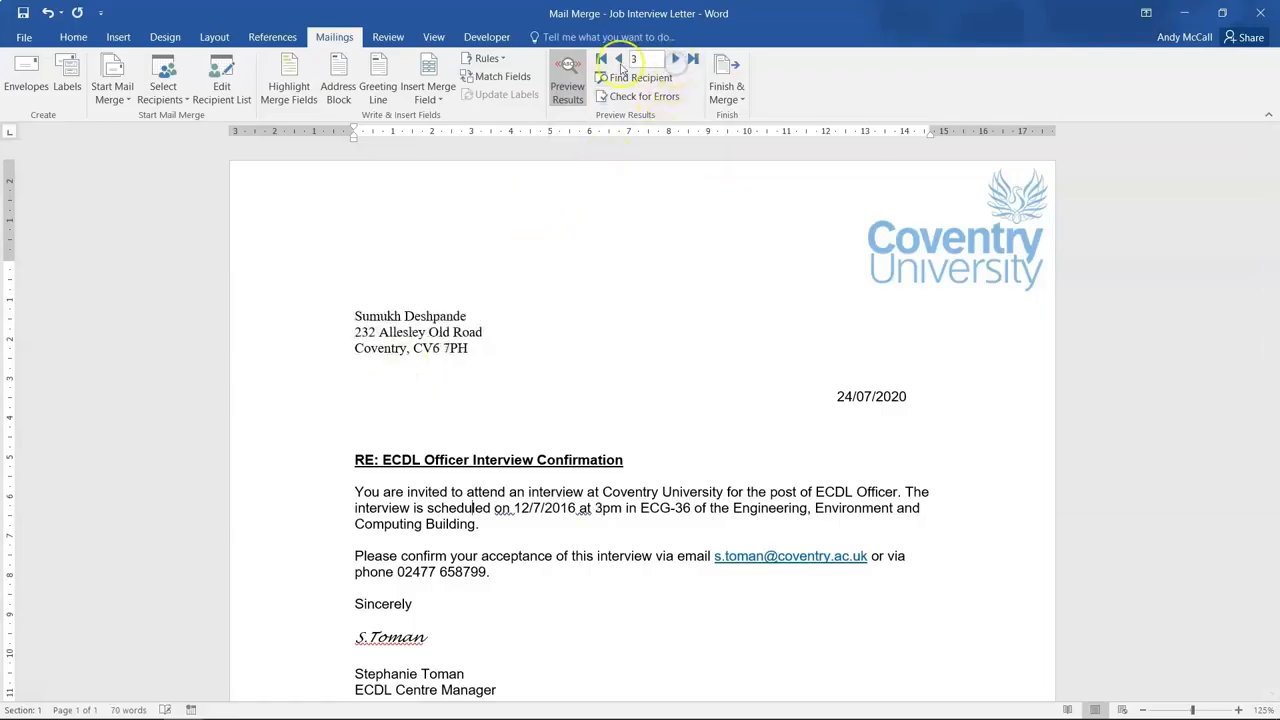
pyautogui.click(619, 61)
pyautogui.click(621, 62)
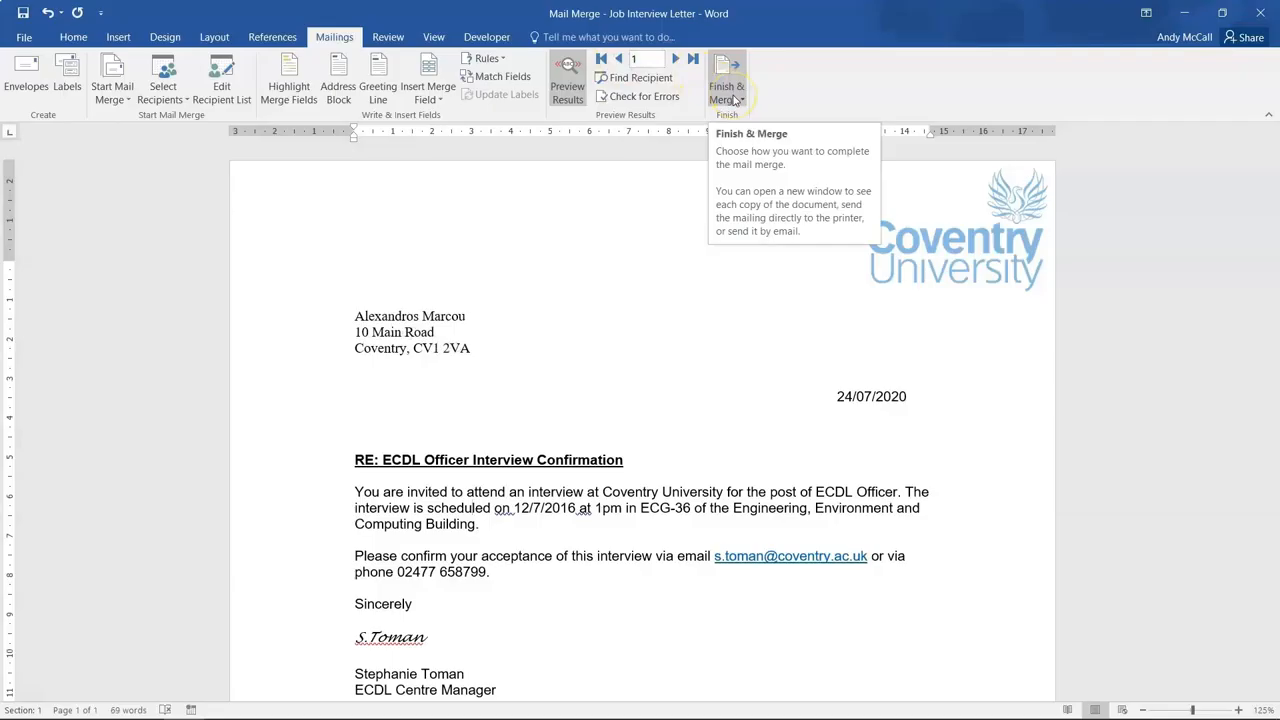
pyautogui.click(567, 95)
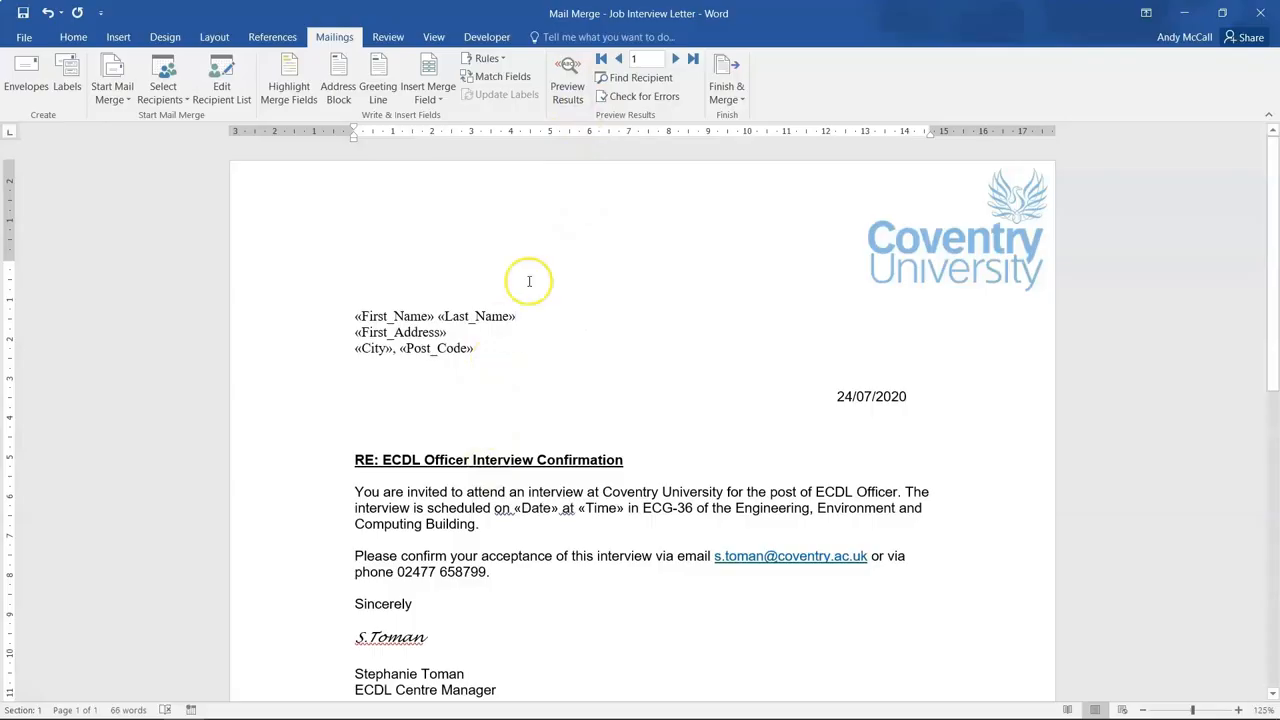
pyautogui.click(727, 96)
pyautogui.click(746, 119)
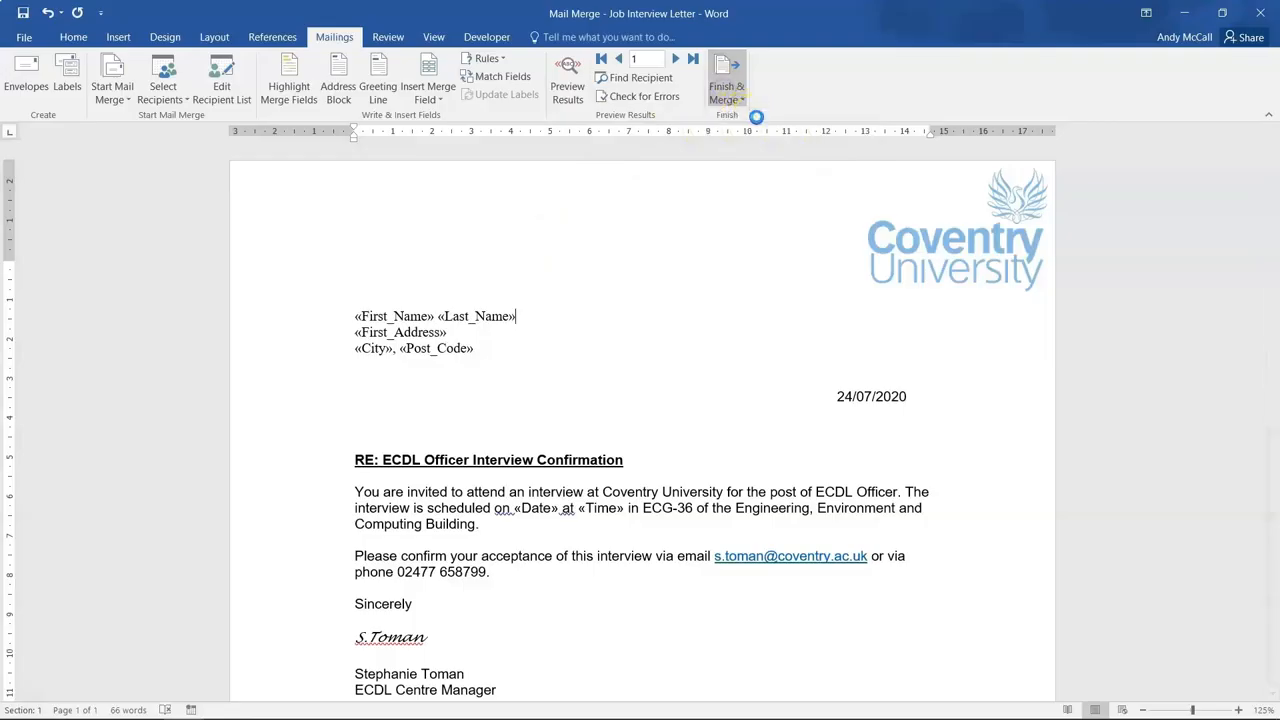